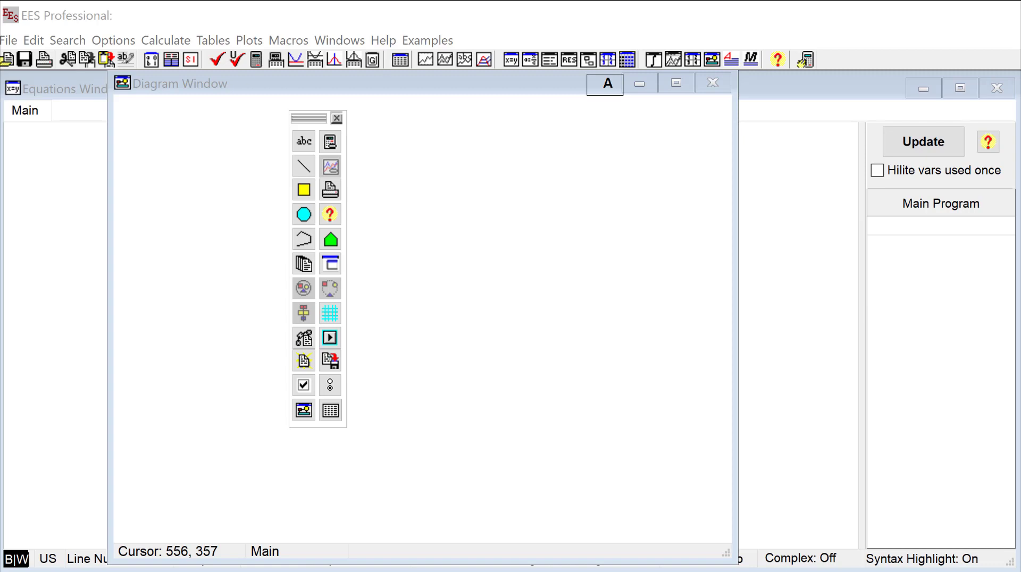
Bring the Canvas X 2017 window showing Rankine_cycle.cvx to the front
{"action": "key", "text": "alt+Tab"}
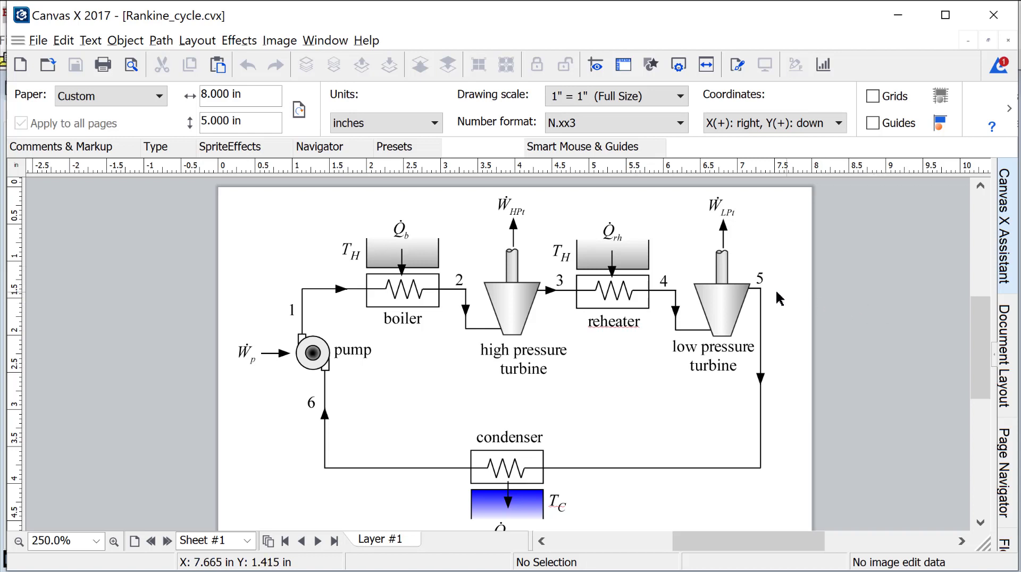
Copy all 62 objects of the reheat Rankine cycle drawing and return to EES
{"action": "key", "text": "ctrl+a"}
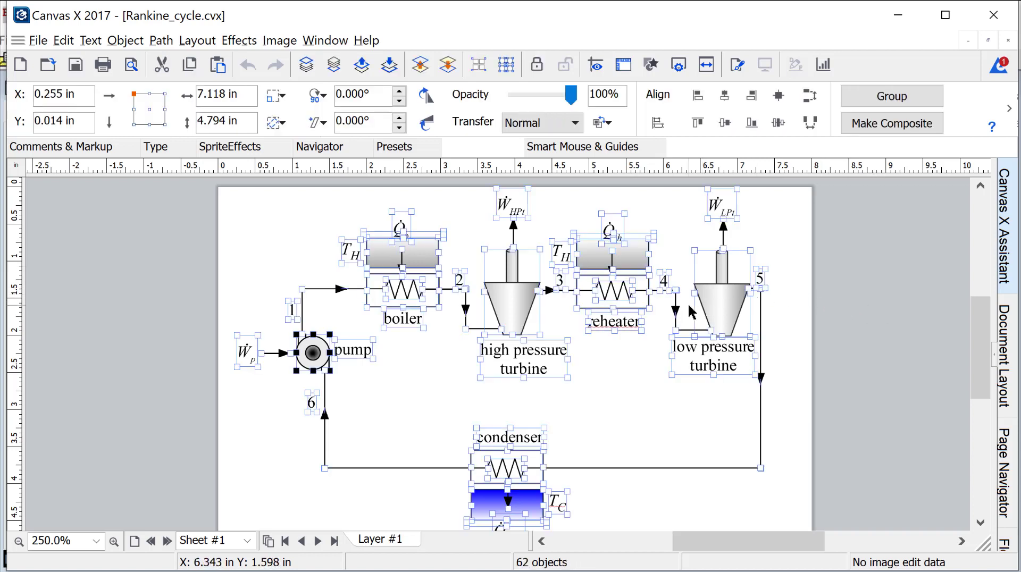
{"action": "key", "text": "ctrl+c"}
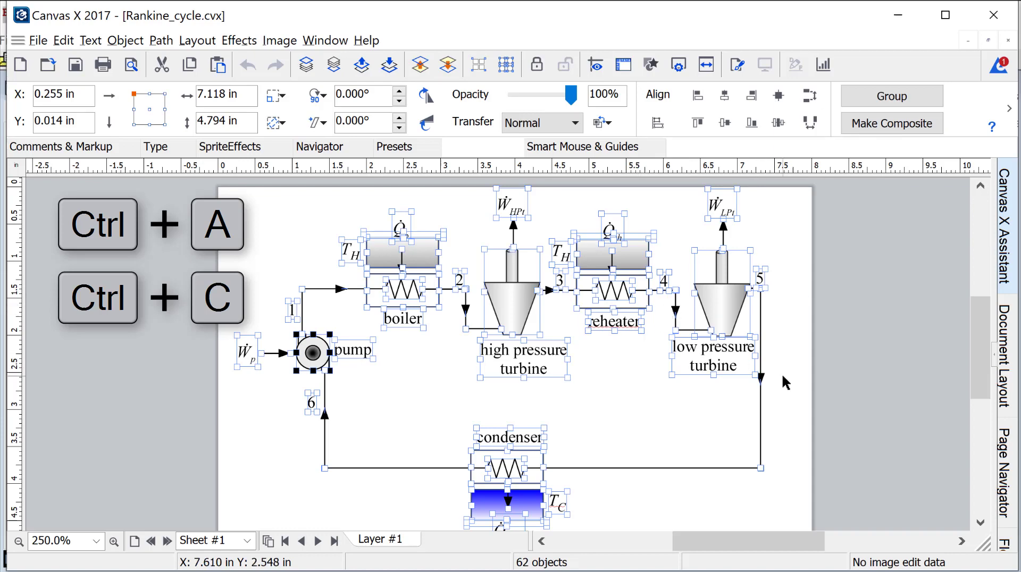
{"action": "key", "text": "alt+Tab"}
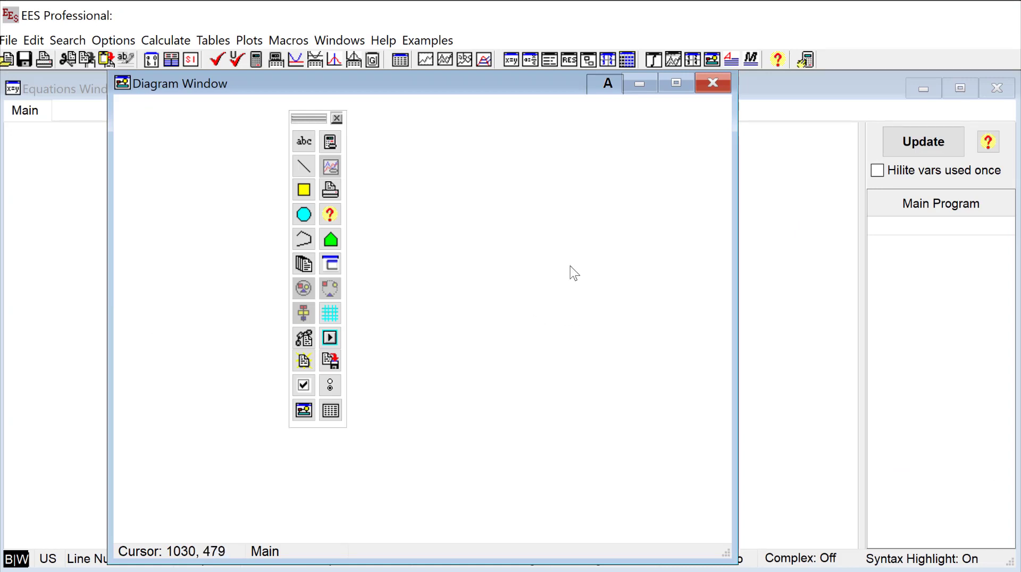
Paste the copied cycle diagram into the Diagram Window in Enhanced metafile format
{"action": "left_click_drag", "start_coordinate": [303, 118], "coordinate": [656, 129]}
{"action": "key", "text": "ctrl+v"}
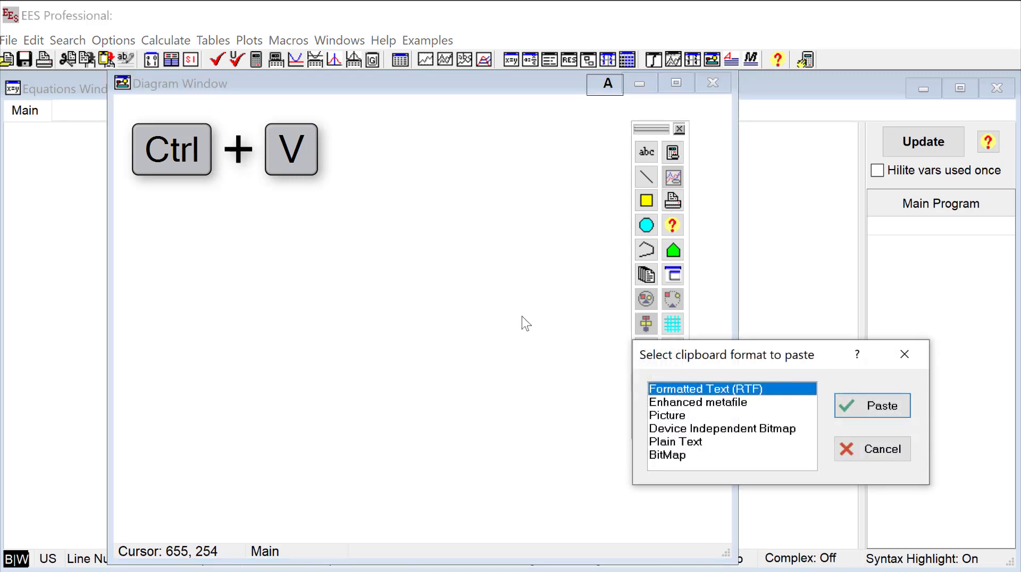
{"action": "left_click_drag", "start_coordinate": [628, 362], "coordinate": [240, 152]}
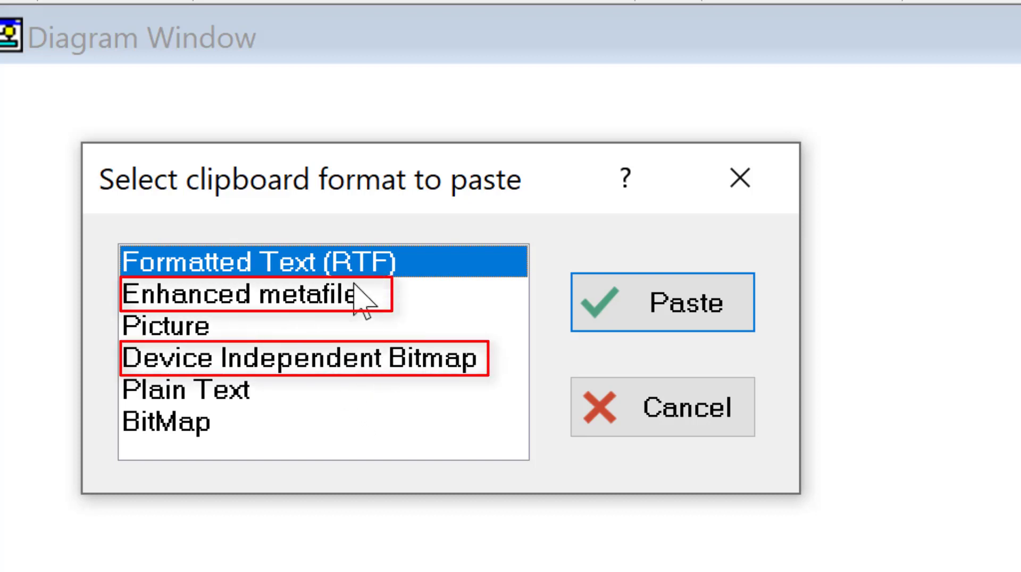
{"action": "left_click", "coordinate": [296, 291]}
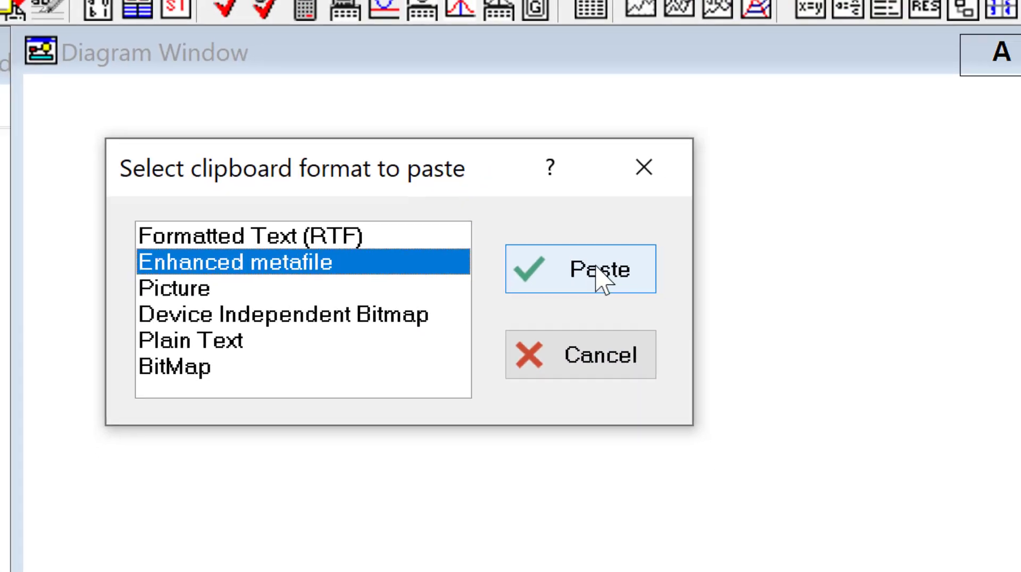
{"action": "left_click", "coordinate": [678, 310]}
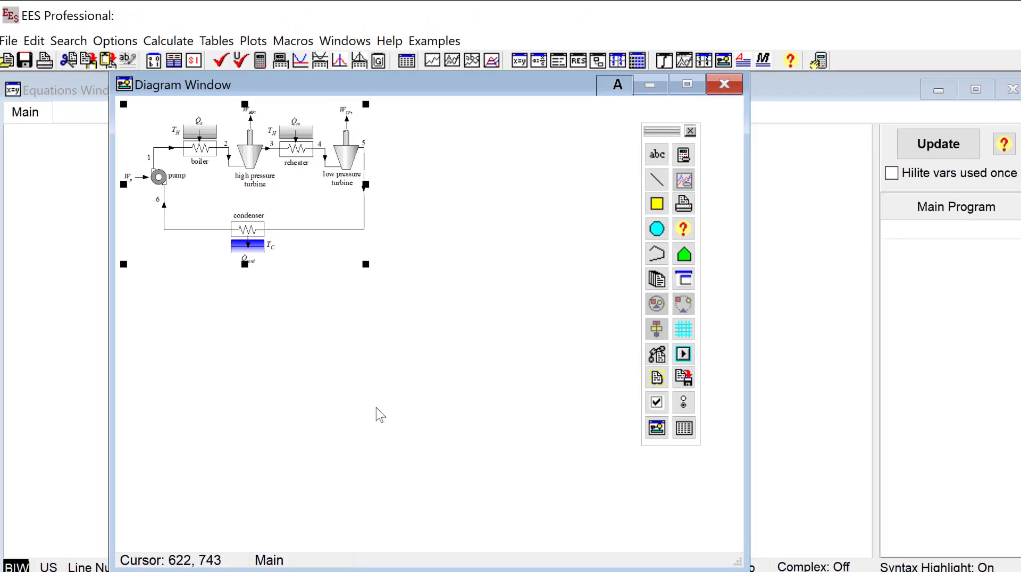
Nudge the pasted cycle picture slightly down-right and enlarge it proportionally from its corner
{"action": "left_click", "coordinate": [376, 408]}
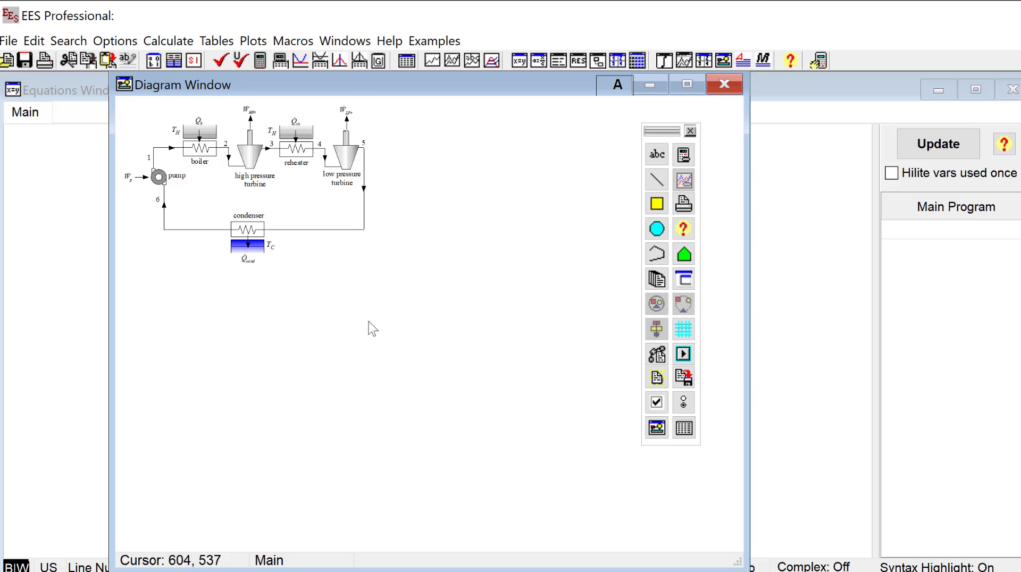
{"action": "left_click", "coordinate": [318, 213]}
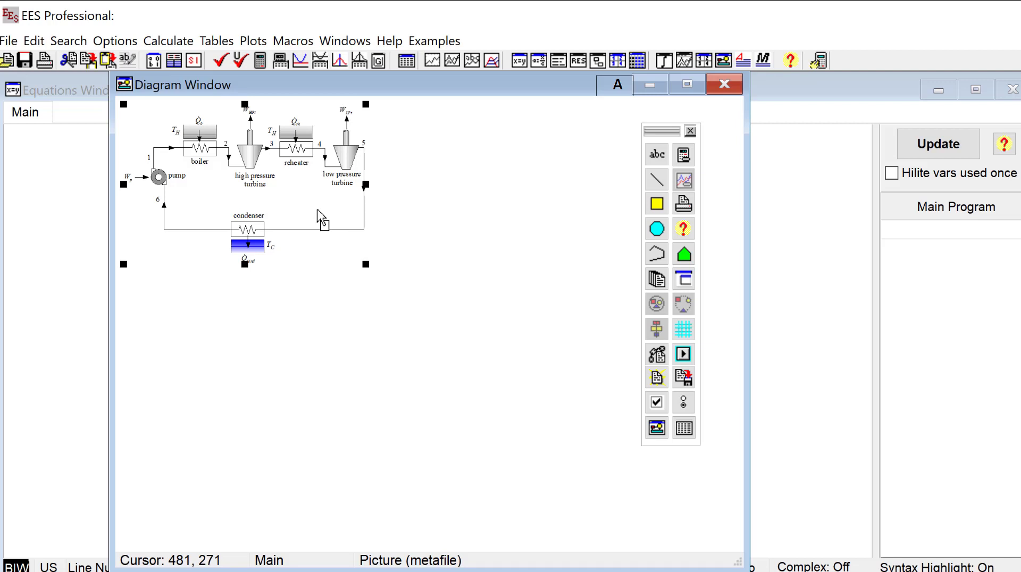
{"action": "mouse_move", "coordinate": [318, 213]}
{"action": "left_mouse_down"}
{"action": "mouse_move", "coordinate": [326, 247]}
{"action": "mouse_move", "coordinate": [493, 294]}
{"action": "mouse_move", "coordinate": [429, 245]}
{"action": "mouse_move", "coordinate": [322, 222]}
{"action": "left_mouse_up"}
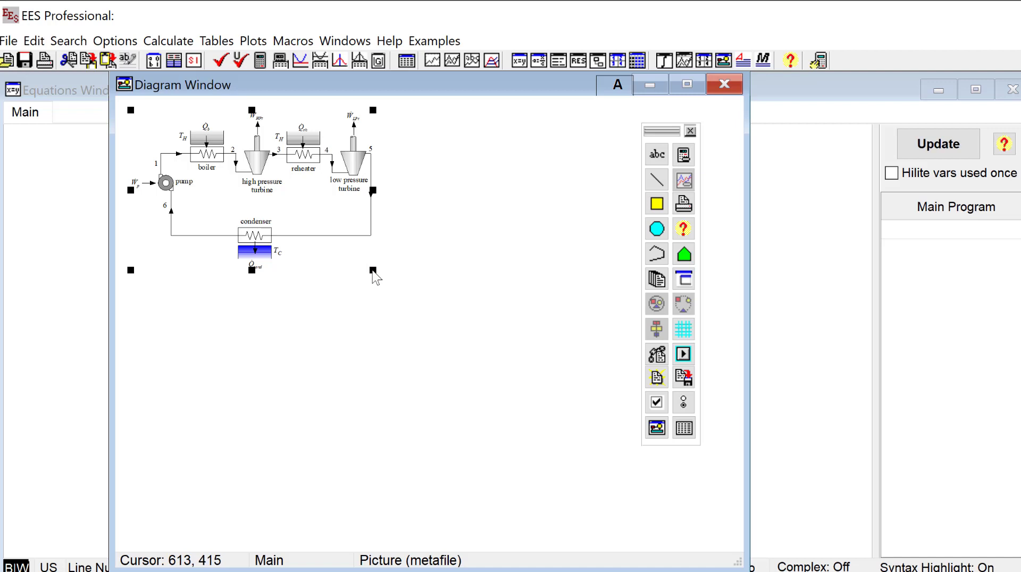
{"action": "key", "text": "shift"}
{"action": "left_click_drag", "start_coordinate": [372, 272], "coordinate": [600, 433]}
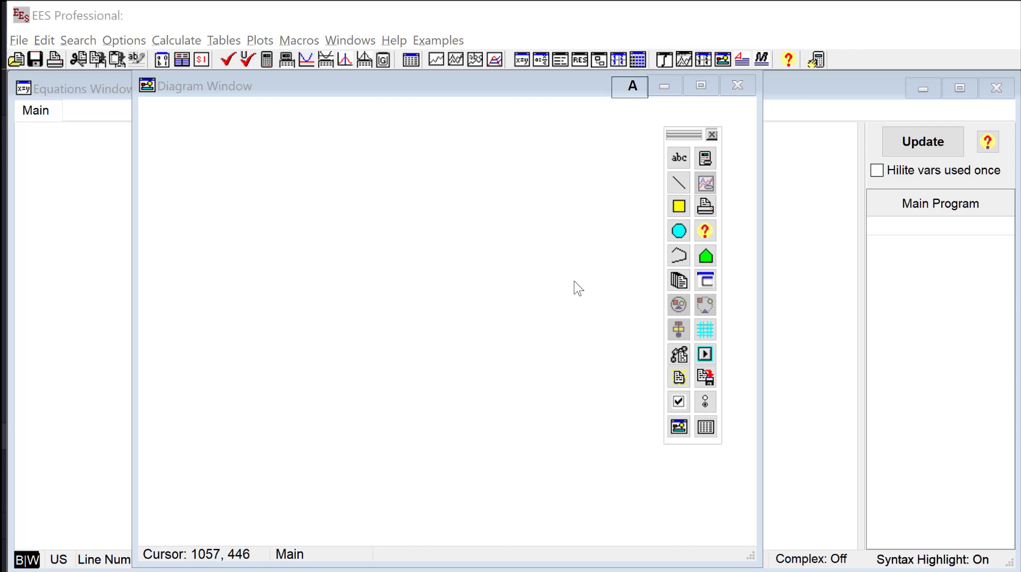
Draw a level horizontal line across the middle of the Diagram Window
{"action": "left_click", "coordinate": [685, 191]}
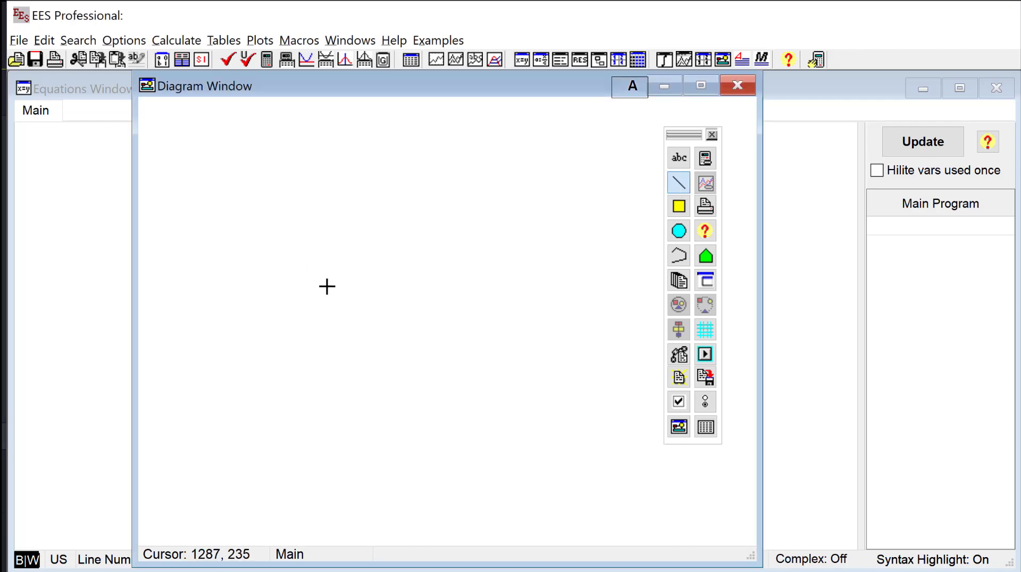
{"action": "left_click_drag", "start_coordinate": [318, 275], "coordinate": [443, 153]}
{"action": "key", "text": "shift"}
{"action": "left_click_drag", "start_coordinate": [462, 238], "coordinate": [484, 276]}
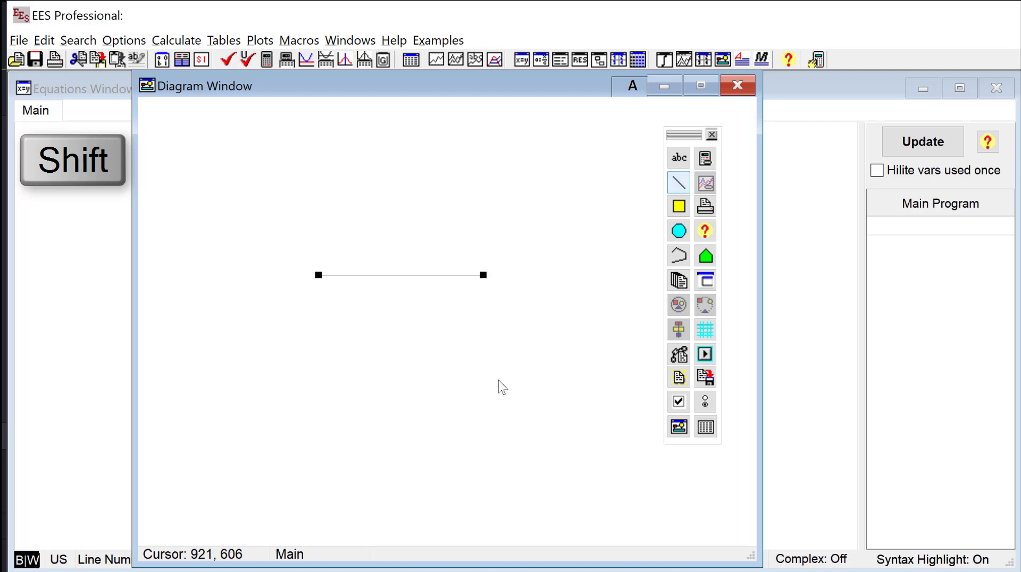
Set the horizontal line (437,432 to 837,432) to Locked in its line characteristics
{"action": "double_click", "coordinate": [404, 281]}
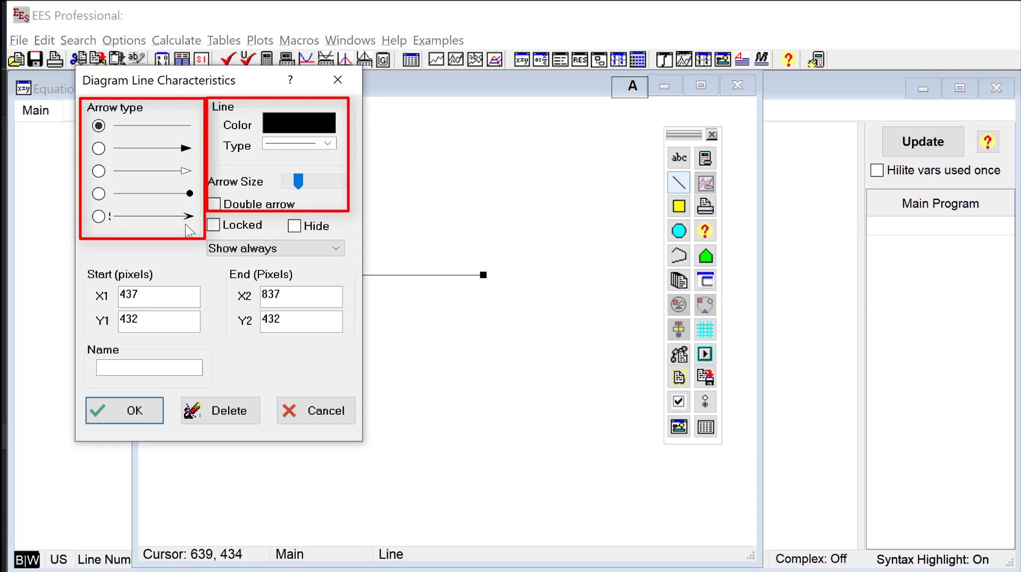
{"action": "left_click", "coordinate": [214, 226]}
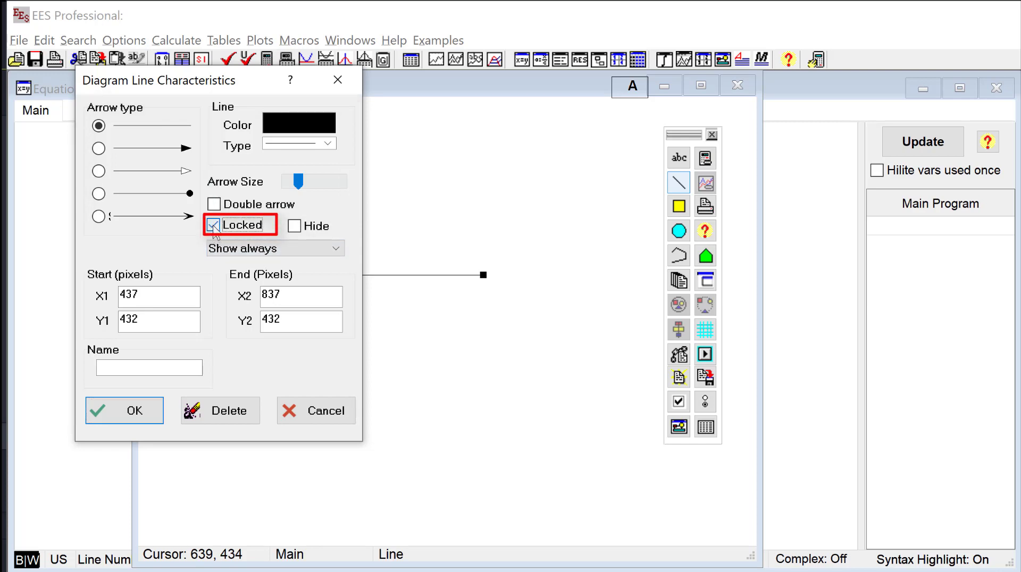
{"action": "left_click", "coordinate": [146, 413]}
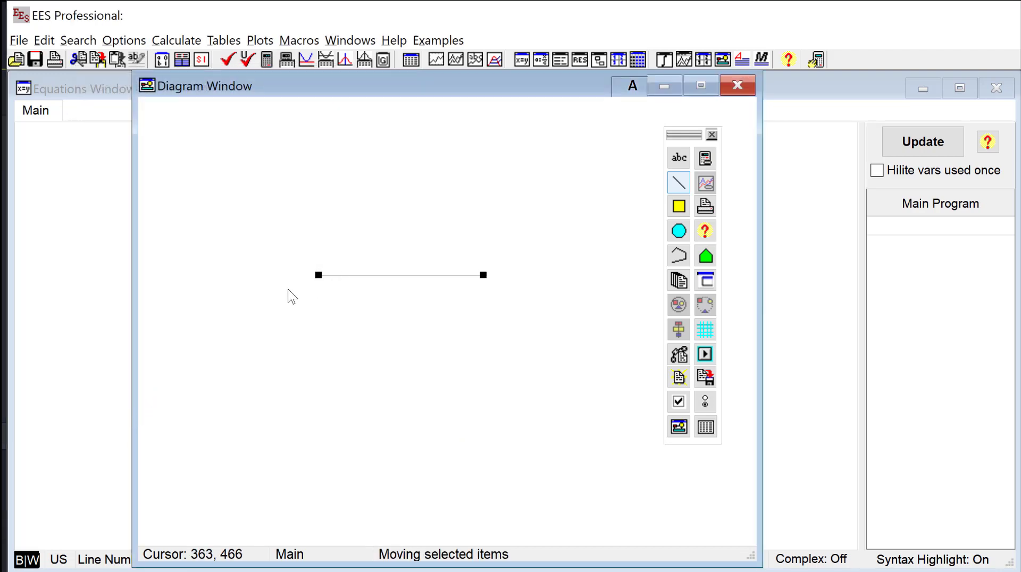
{"action": "left_click", "coordinate": [374, 302]}
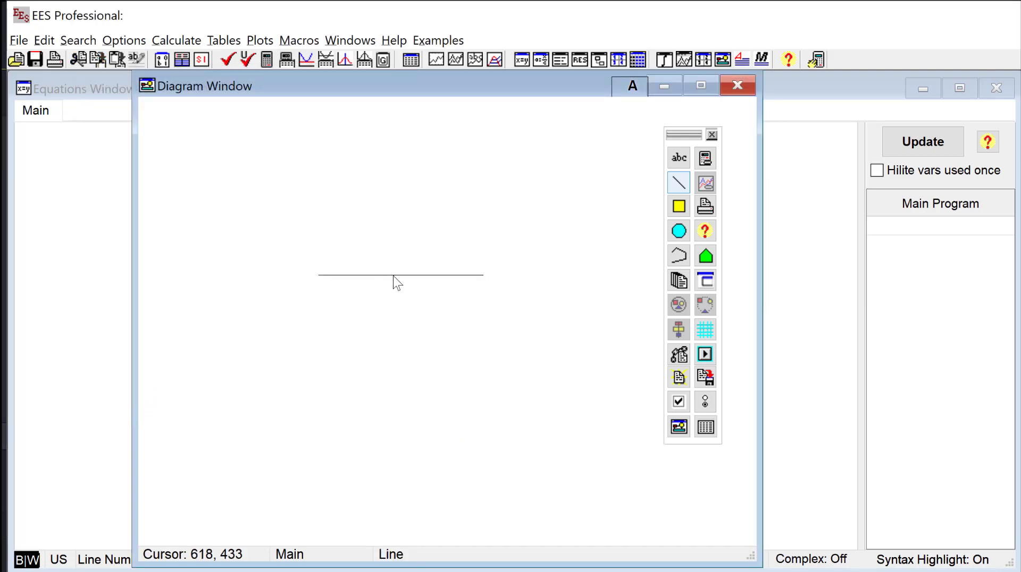
Untick Locked on the horizontal line, keeping its Show option at Show always
{"action": "double_click", "coordinate": [395, 277]}
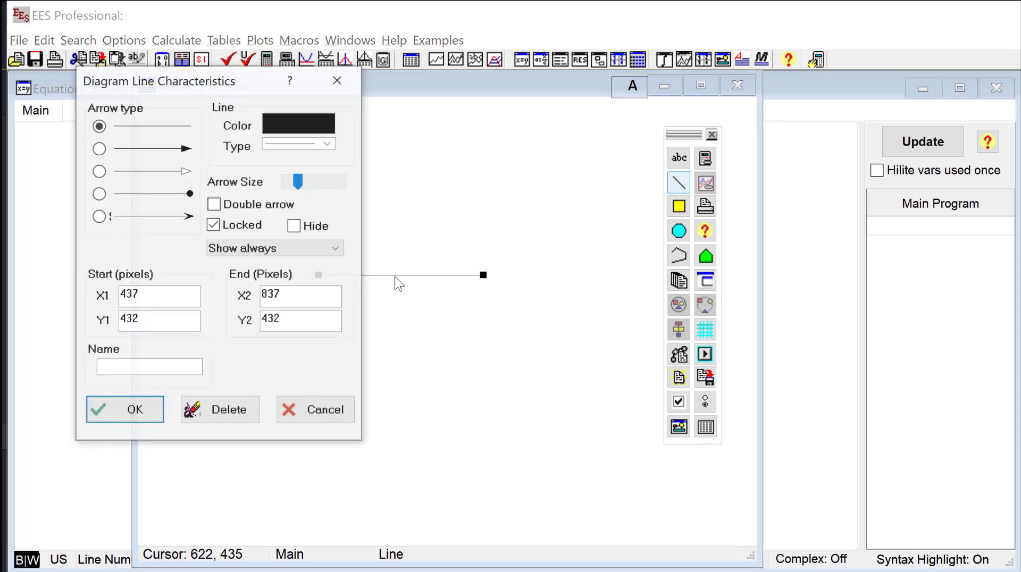
{"action": "left_click", "coordinate": [214, 226]}
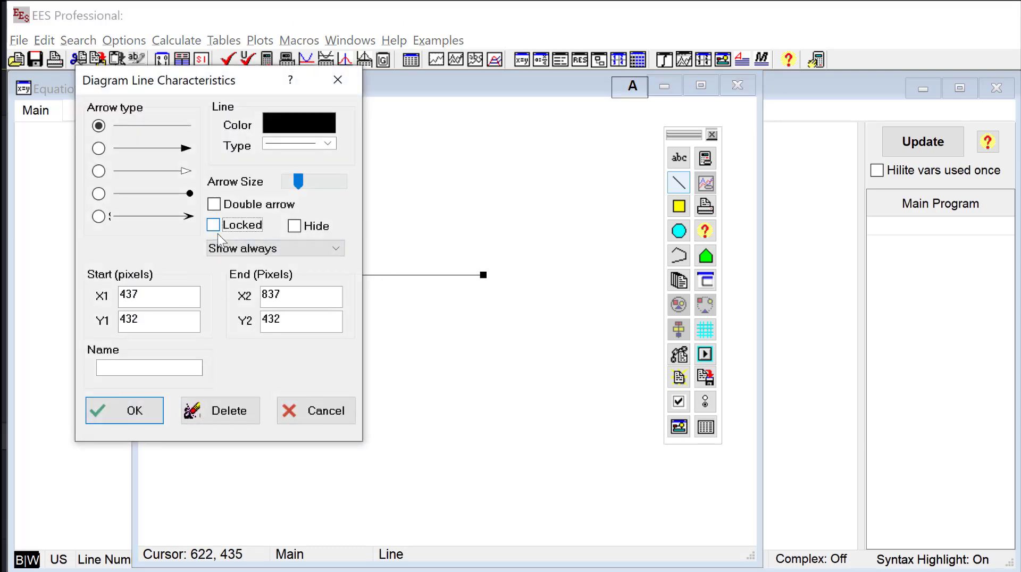
{"action": "left_click", "coordinate": [337, 250]}
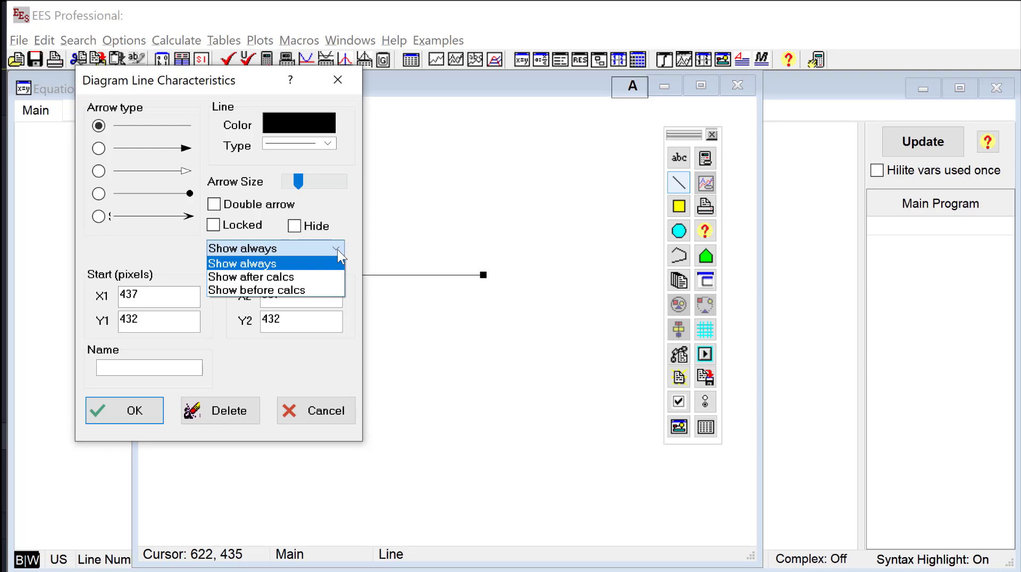
{"action": "left_click", "coordinate": [357, 285]}
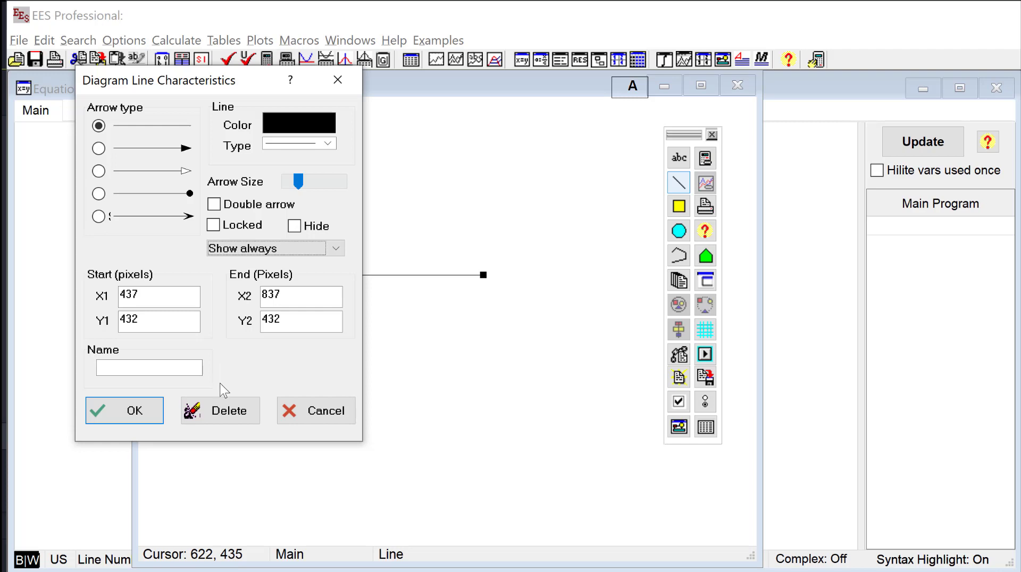
{"action": "left_click", "coordinate": [134, 410]}
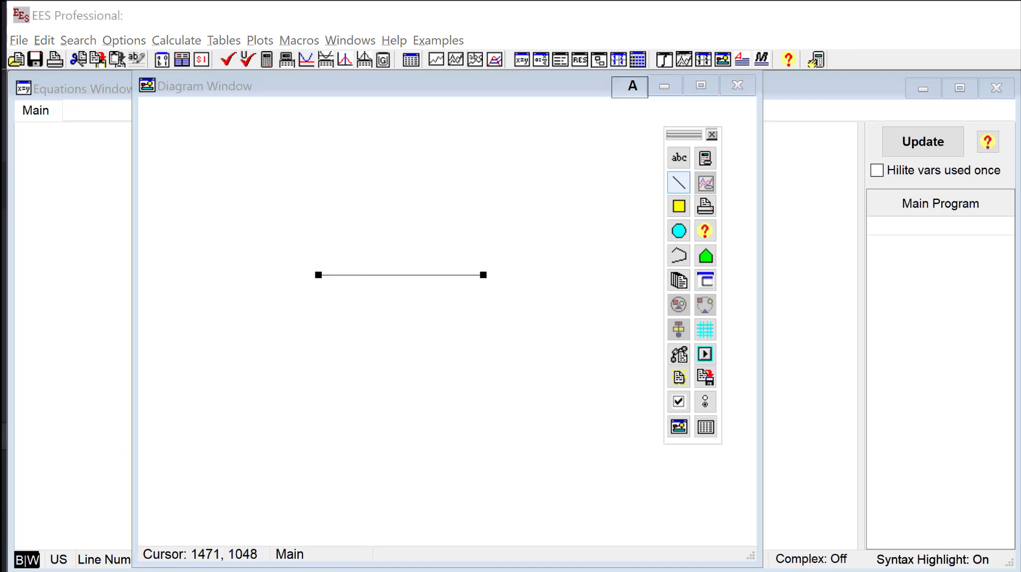
{"action": "left_click", "coordinate": [372, 335]}
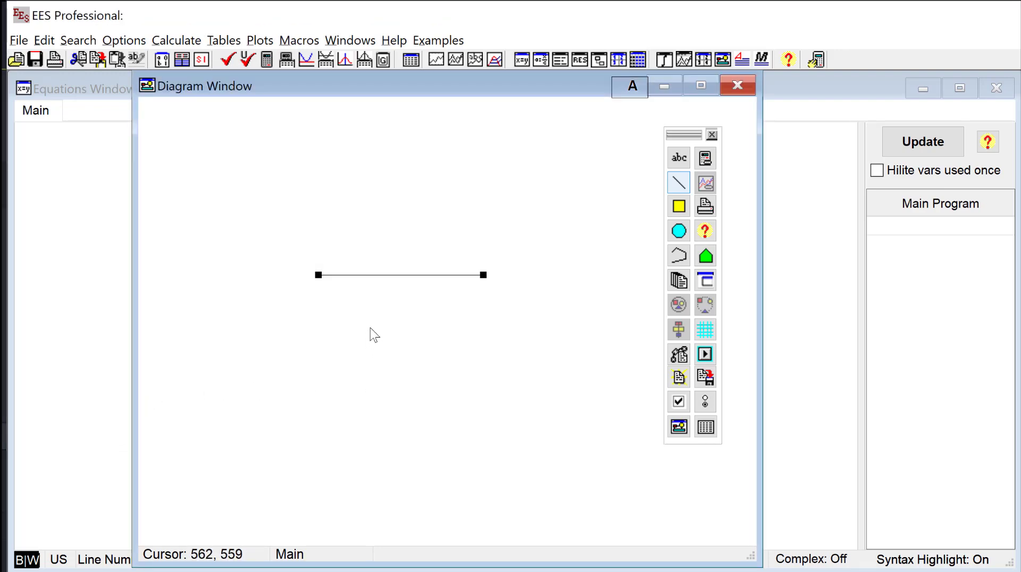
Delete the horizontal line and bring up the palette figures
{"action": "left_click", "coordinate": [401, 276]}
{"action": "key", "text": "Delete"}
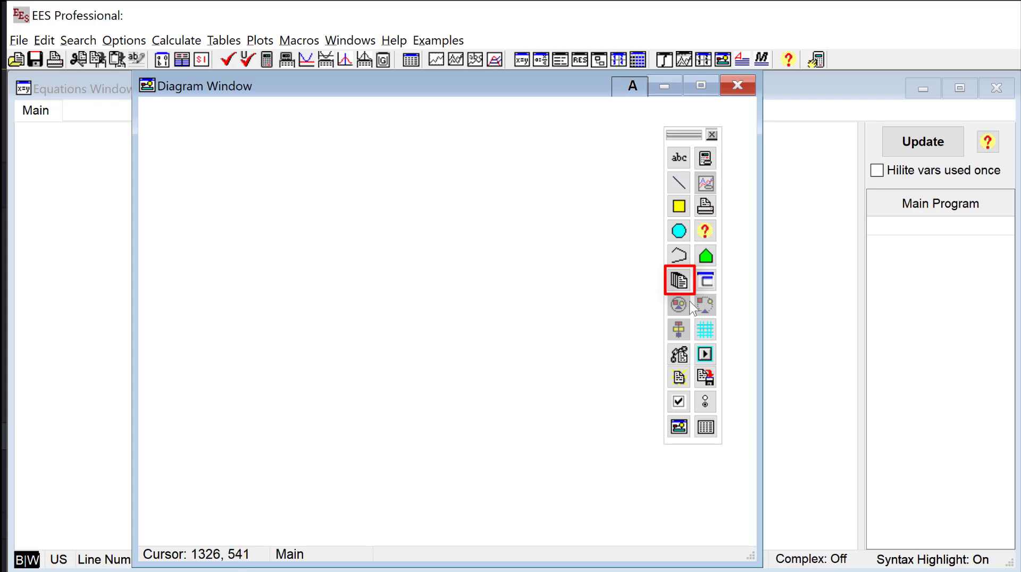
{"action": "left_click", "coordinate": [678, 280]}
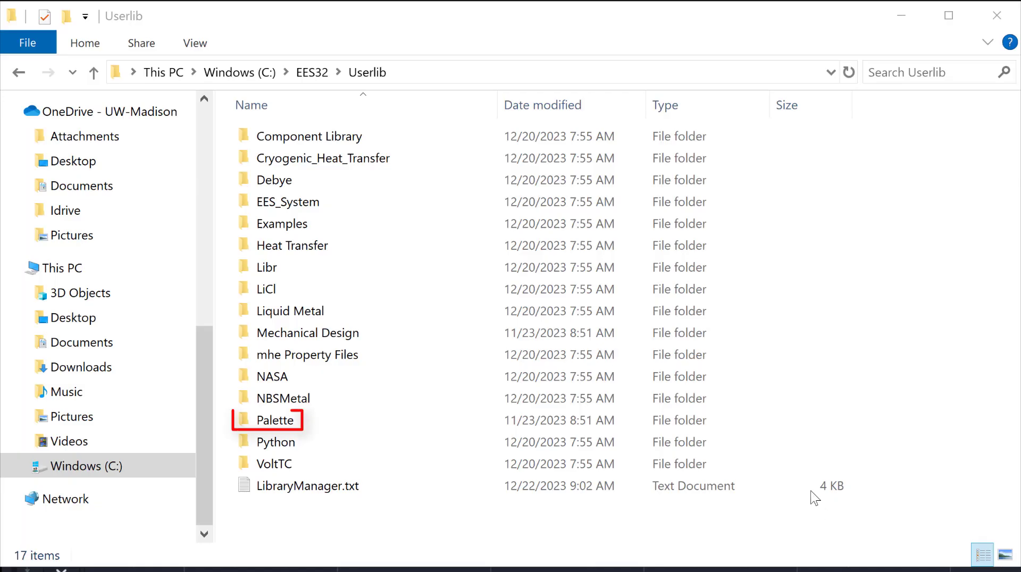
Open the Palette folder inside C:\EES32\Userlib
{"action": "double_click", "coordinate": [287, 420]}
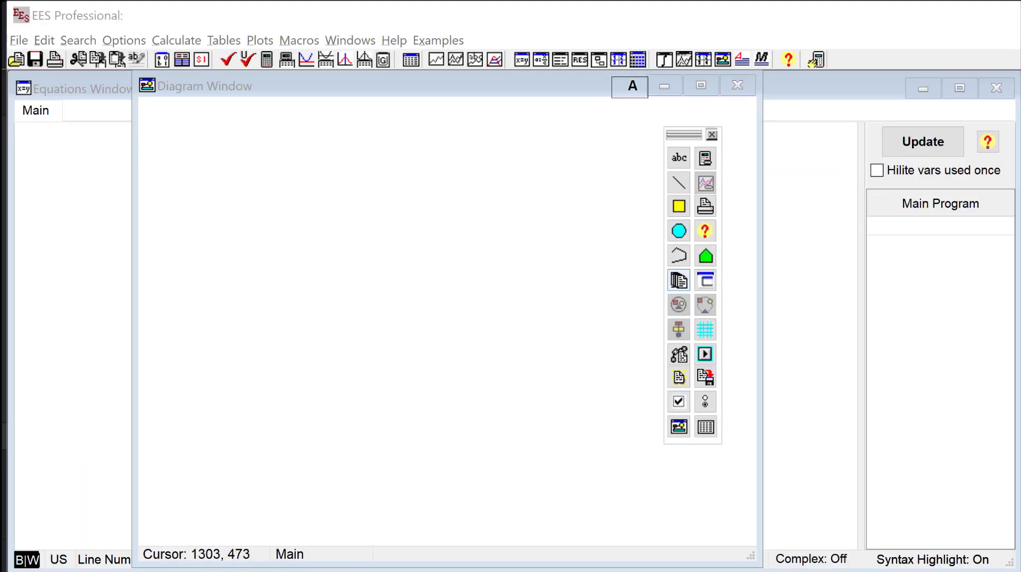
Reopen the figure palette and preview the first few figures in the default folder
{"action": "left_click", "coordinate": [678, 279]}
{"action": "left_click_drag", "start_coordinate": [704, 276], "coordinate": [300, 127]}
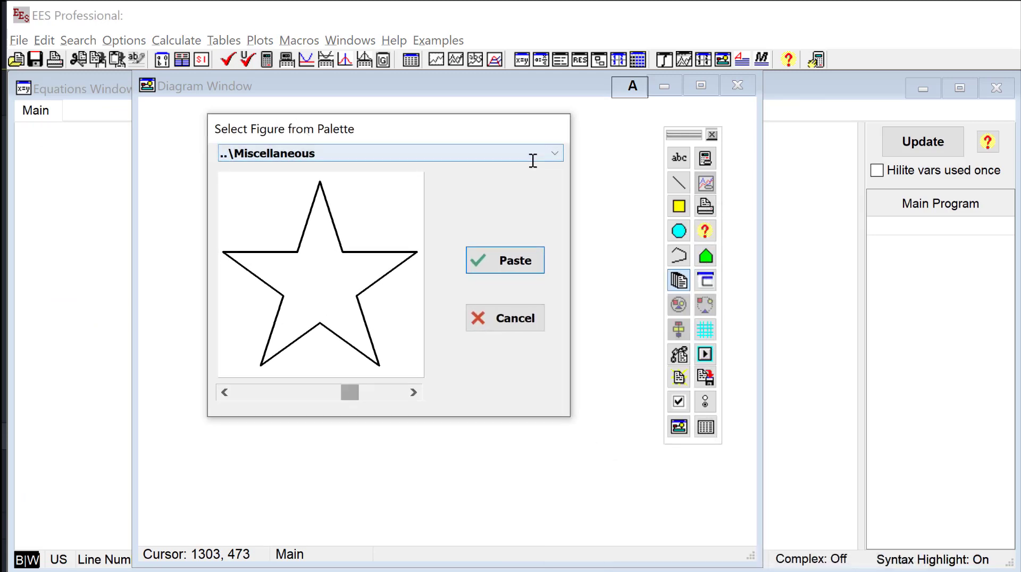
{"action": "left_click", "coordinate": [551, 151]}
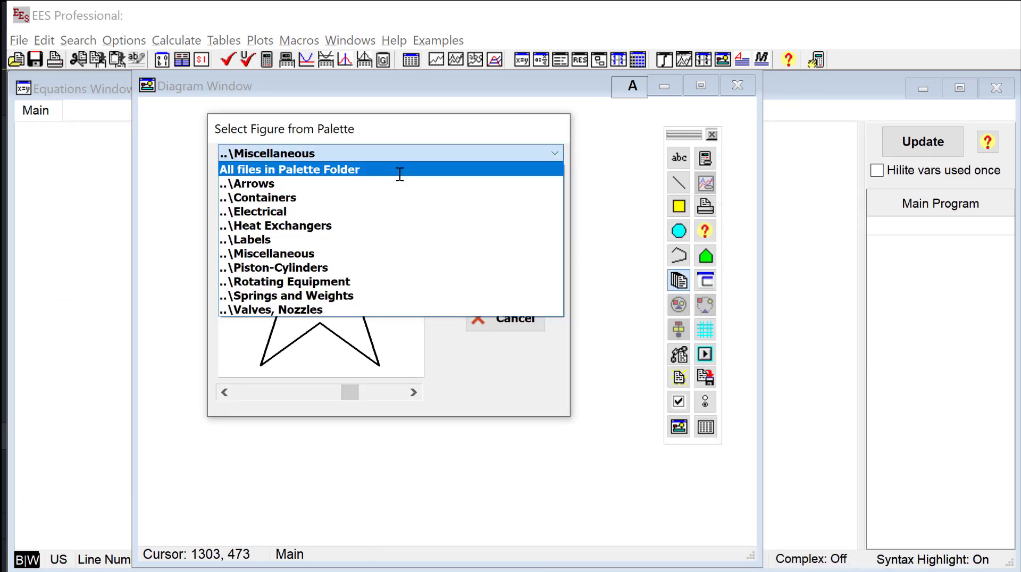
{"action": "left_click", "coordinate": [400, 175]}
{"action": "left_click", "coordinate": [382, 392]}
{"action": "left_click", "coordinate": [381, 392]}
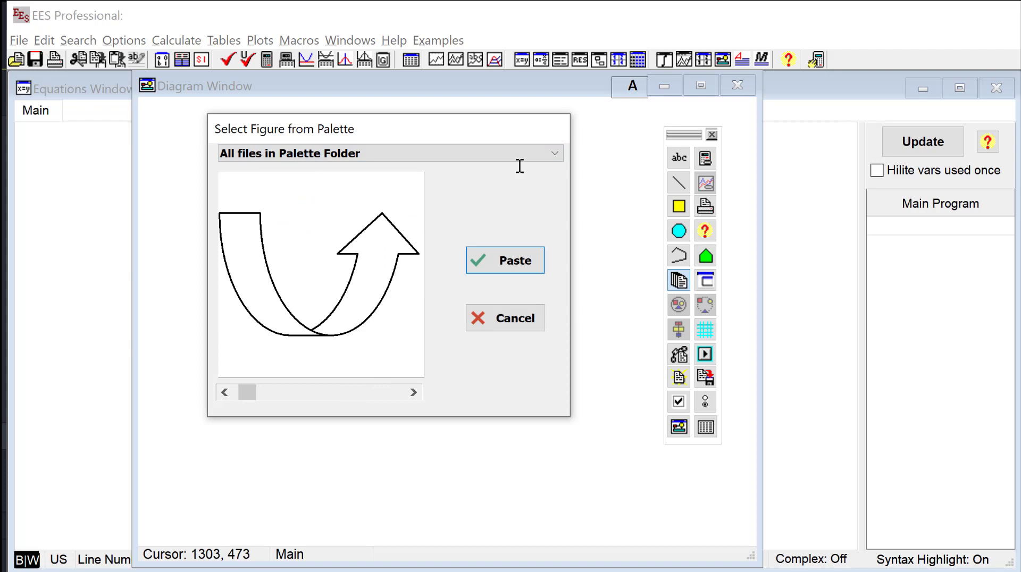
Preview the ..\Rotating Equipment figures, then cancel without pasting any
{"action": "left_click", "coordinate": [555, 154]}
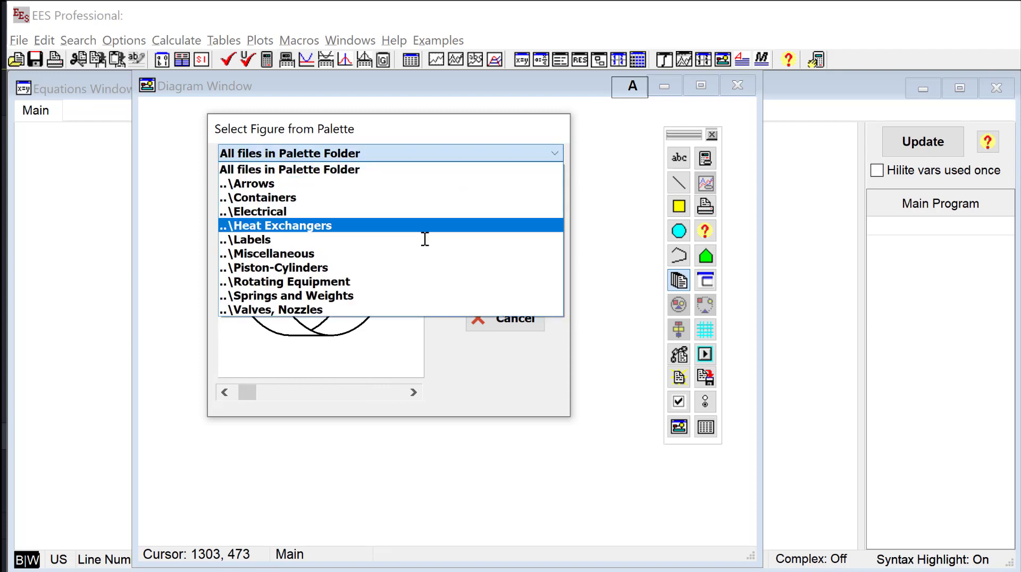
{"action": "left_click", "coordinate": [401, 282]}
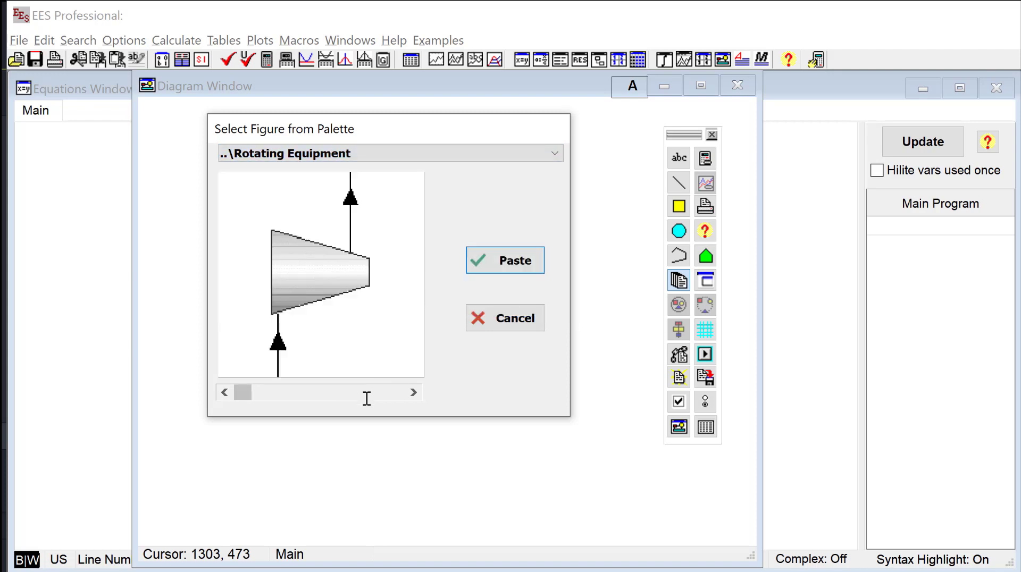
{"action": "left_click", "coordinate": [366, 398]}
{"action": "left_click", "coordinate": [366, 398]}
{"action": "left_click", "coordinate": [366, 398]}
{"action": "left_click", "coordinate": [367, 398]}
{"action": "left_click", "coordinate": [366, 398]}
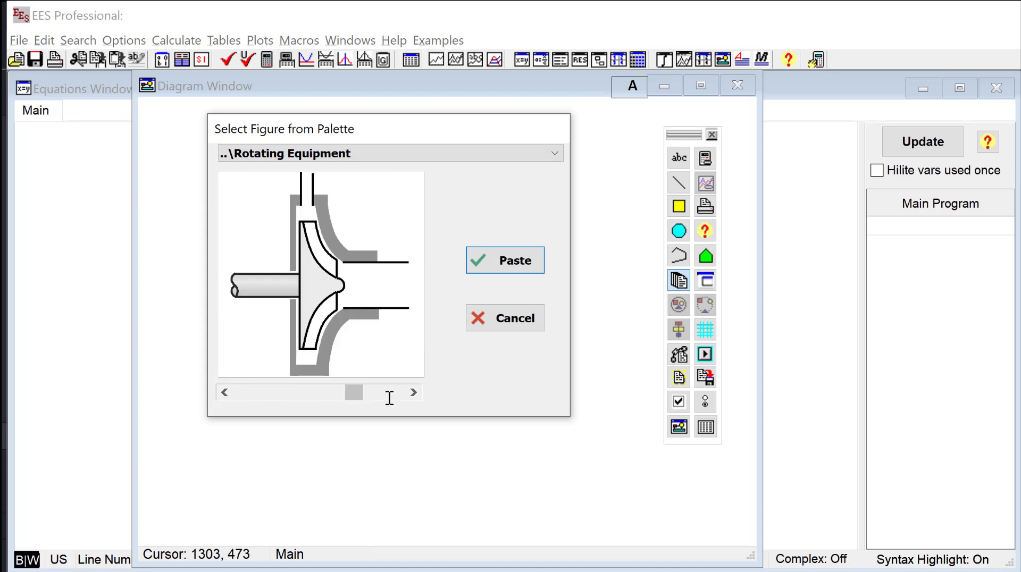
{"action": "left_click", "coordinate": [390, 394]}
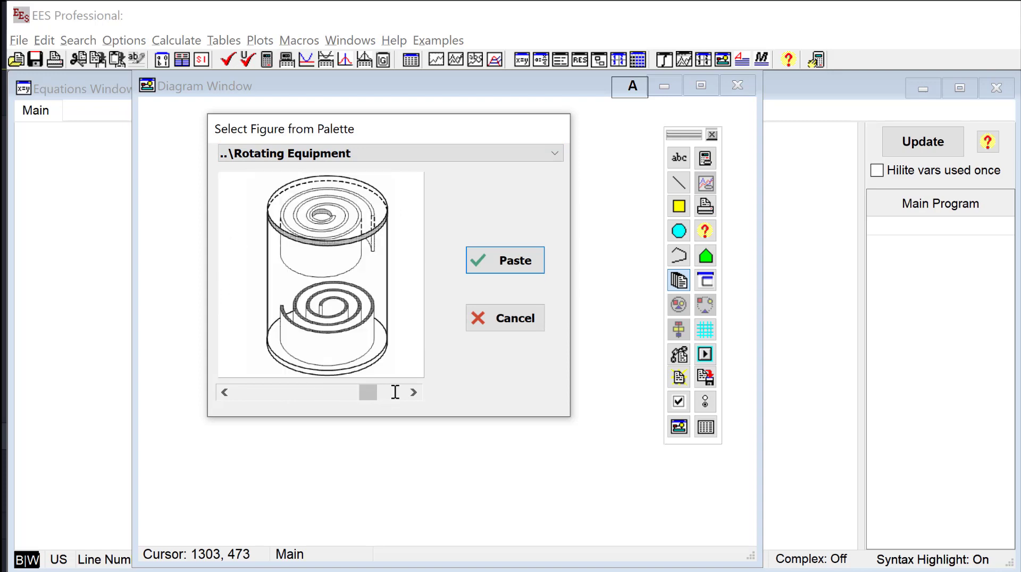
{"action": "left_click", "coordinate": [510, 319]}
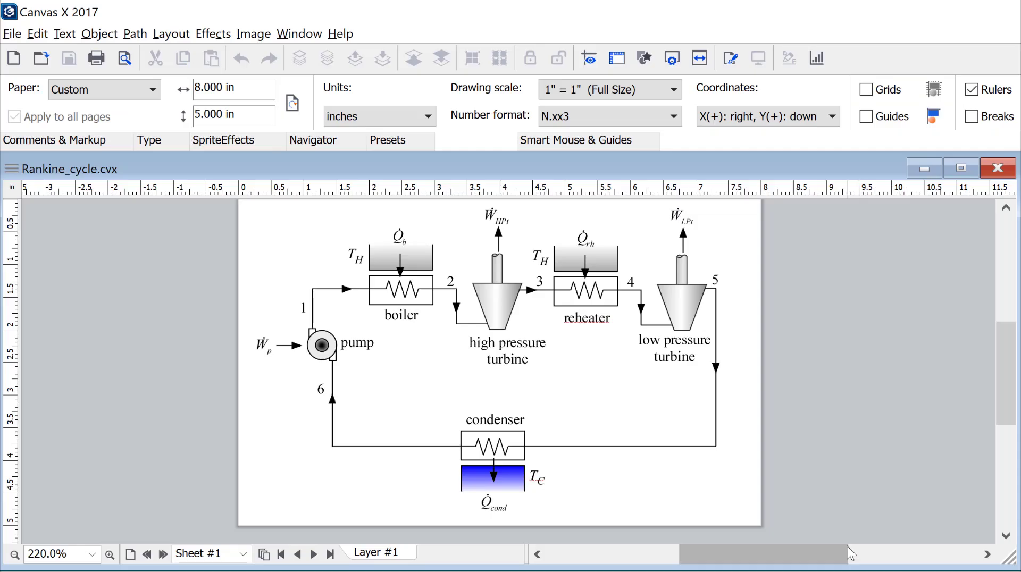
Start Save As and browse to the C:\…\EES\Userlib\Palette\Miscellaneous folder
{"action": "left_click", "coordinate": [14, 34]}
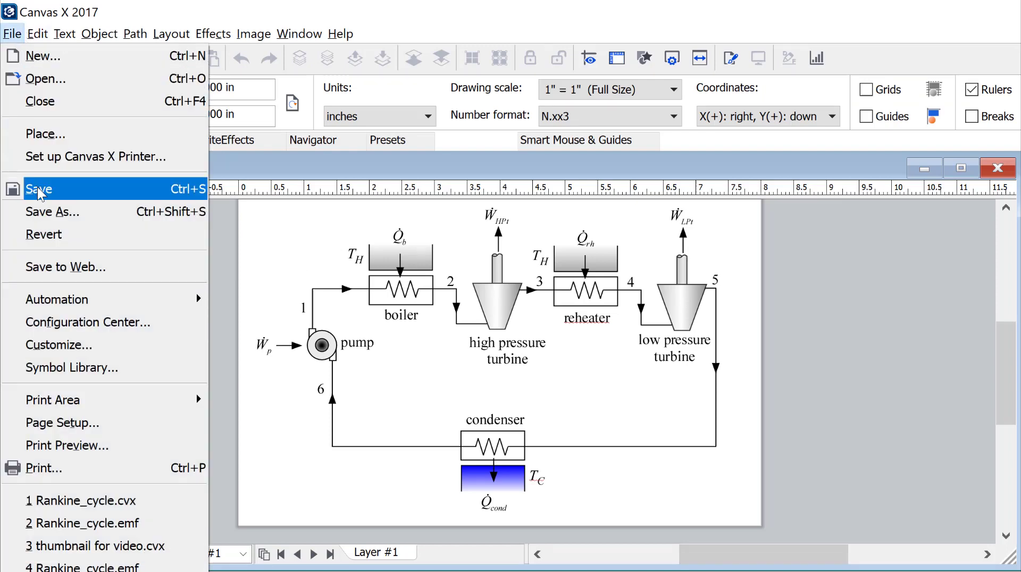
{"action": "left_click", "coordinate": [53, 212]}
{"action": "left_click_drag", "start_coordinate": [717, 177], "coordinate": [315, 43]}
{"action": "left_click", "coordinate": [152, 280]}
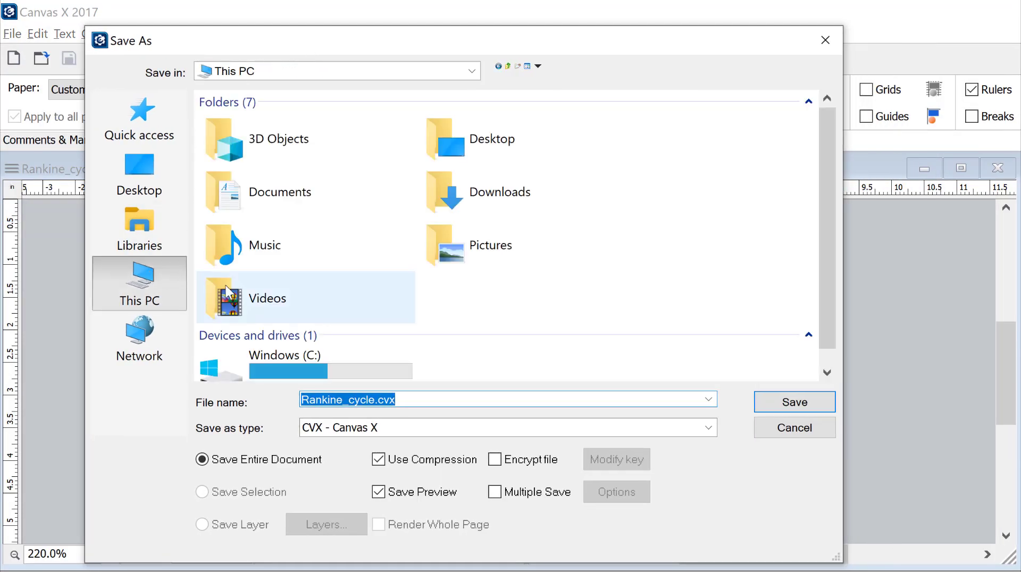
{"action": "double_click", "coordinate": [293, 364]}
{"action": "scroll", "coordinate": [256, 261], "scroll_direction": "down", "scroll_amount": 4}
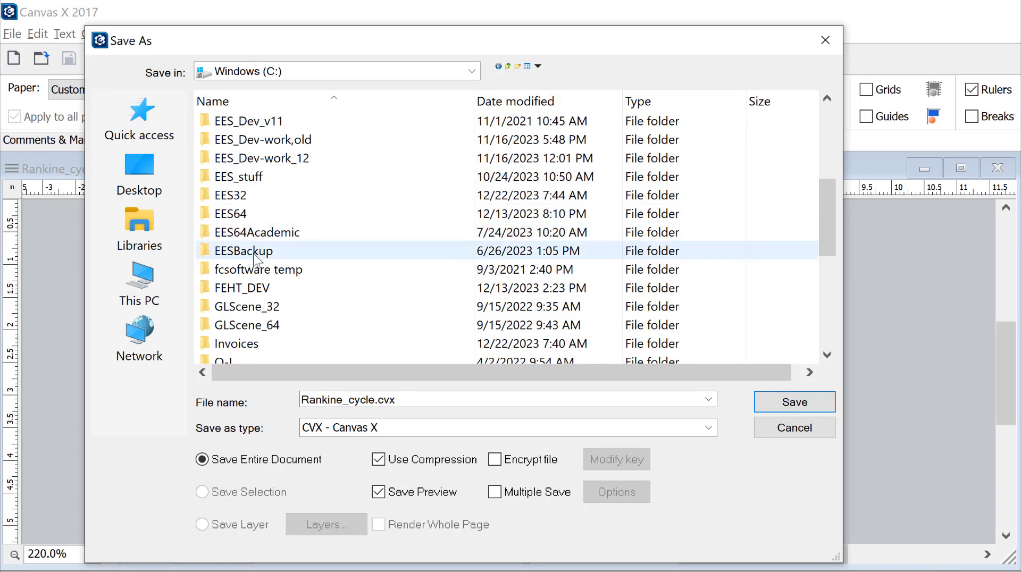
{"action": "double_click", "coordinate": [254, 196]}
{"action": "double_click", "coordinate": [243, 142]}
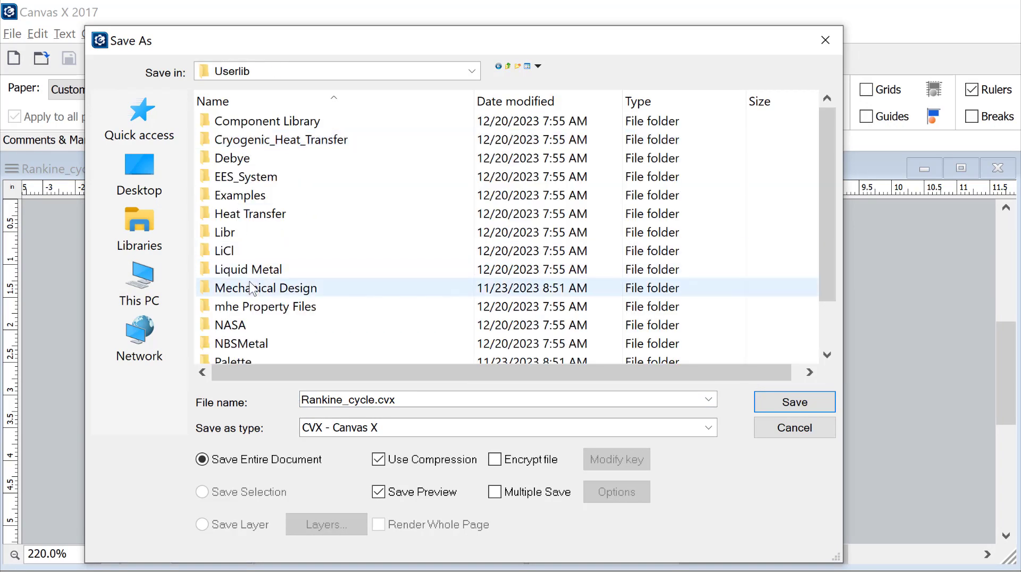
{"action": "scroll", "coordinate": [250, 303], "scroll_direction": "down", "scroll_amount": 1}
{"action": "left_click", "coordinate": [250, 311]}
{"action": "double_click", "coordinate": [250, 313]}
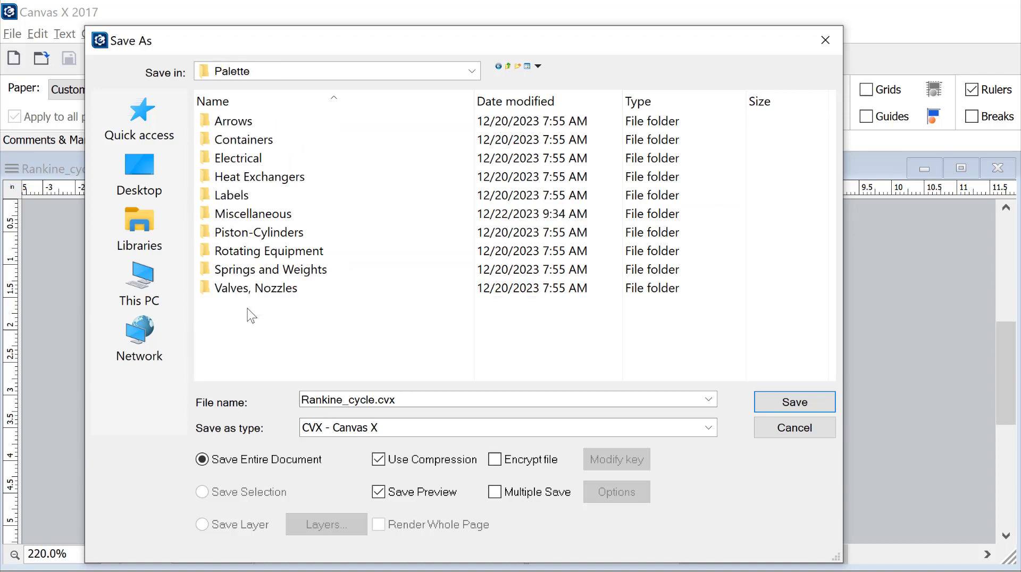
{"action": "double_click", "coordinate": [267, 210]}
Save the drawing as vector EMF Rankine_cycle.emf without linking, then return to EES
{"action": "left_click", "coordinate": [400, 431]}
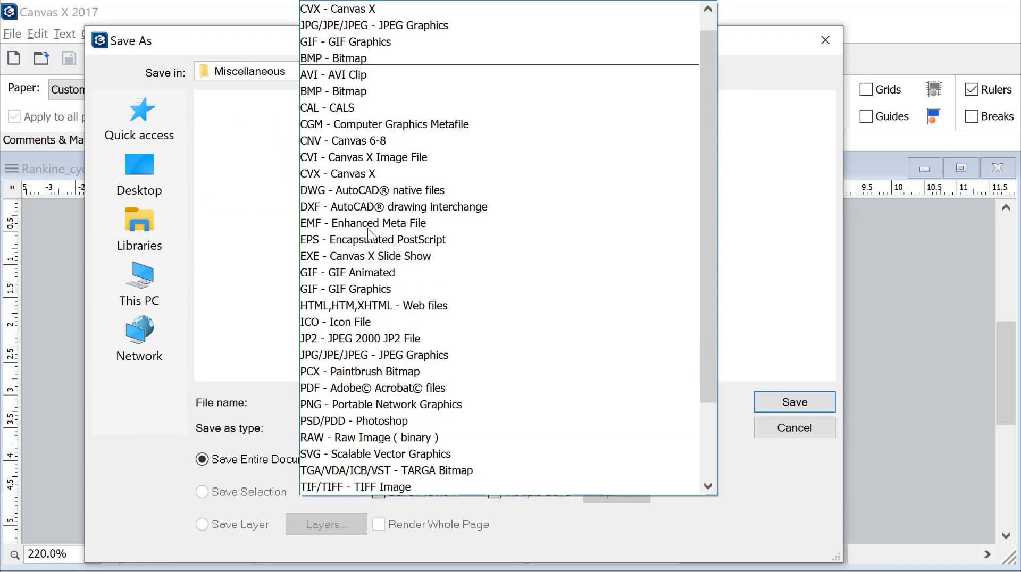
{"action": "left_click", "coordinate": [365, 226]}
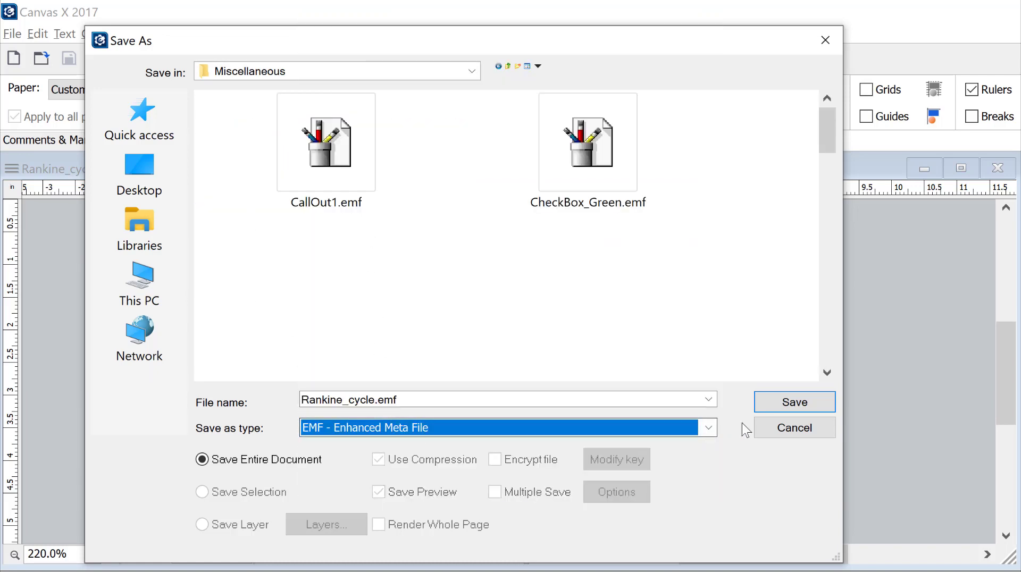
{"action": "left_click", "coordinate": [791, 405]}
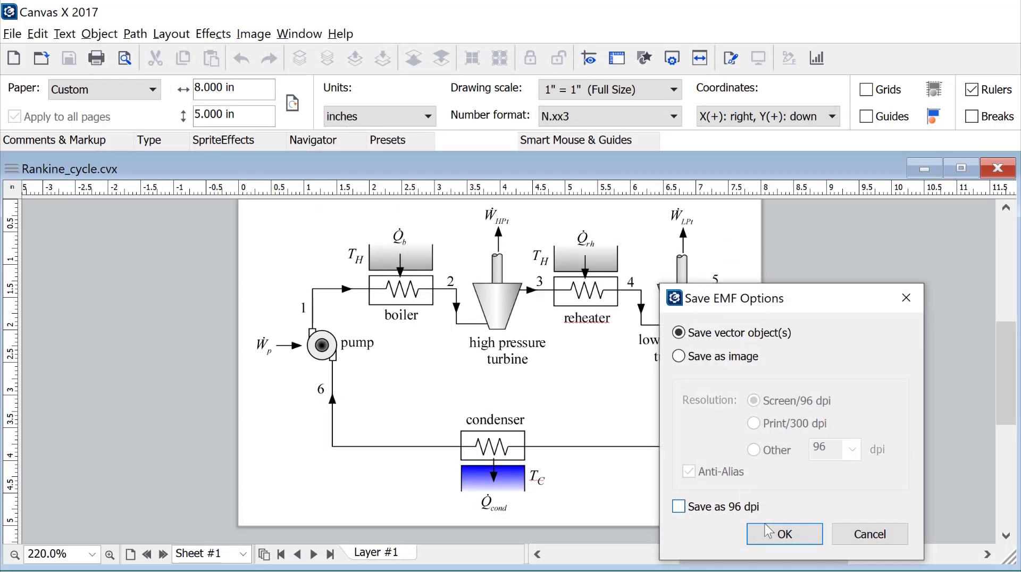
{"action": "left_click", "coordinate": [781, 534]}
{"action": "left_click", "coordinate": [922, 457]}
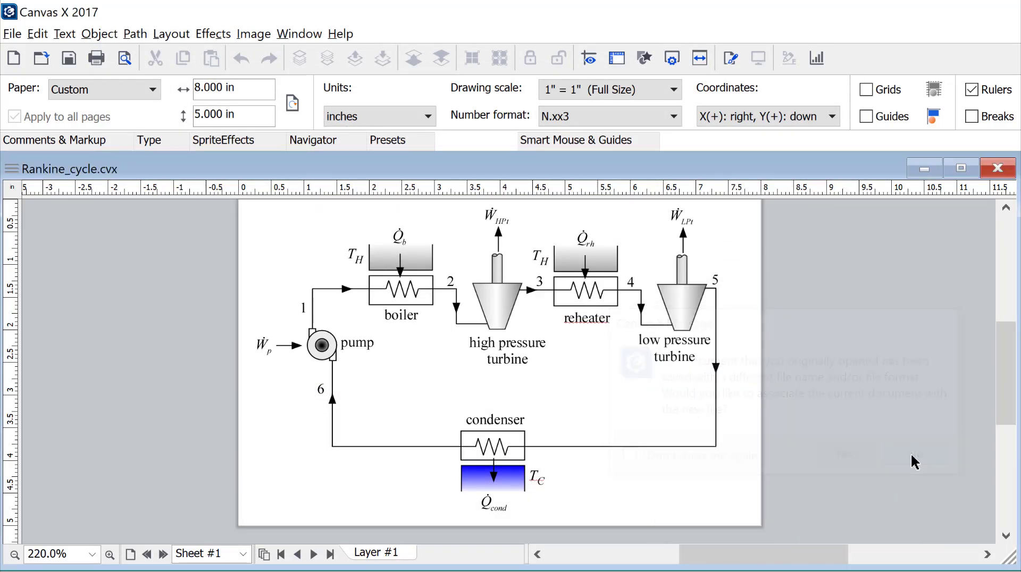
{"action": "key", "text": "alt+Tab"}
{"action": "left_click", "coordinate": [679, 280]}
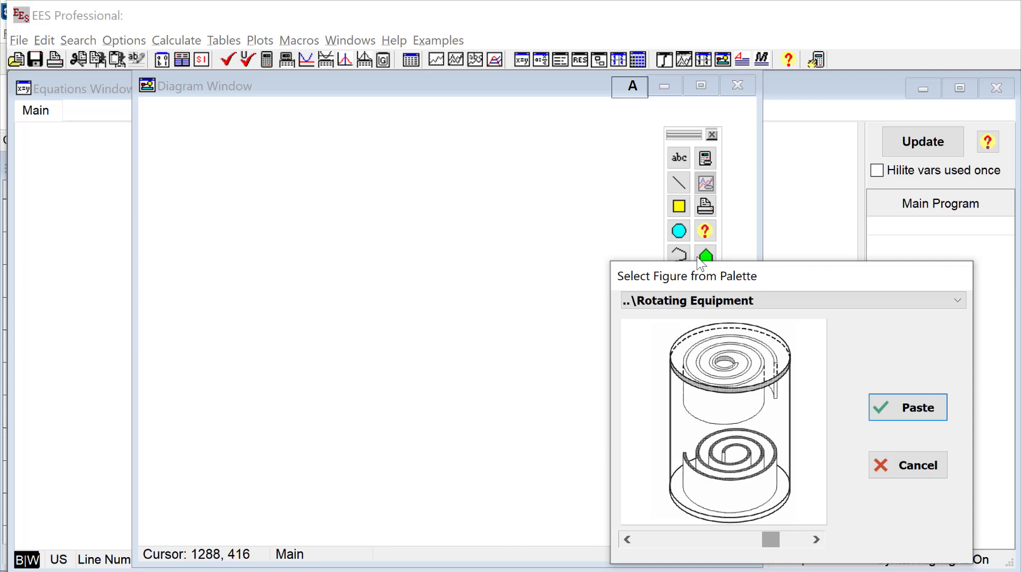
{"action": "left_click", "coordinate": [625, 168]}
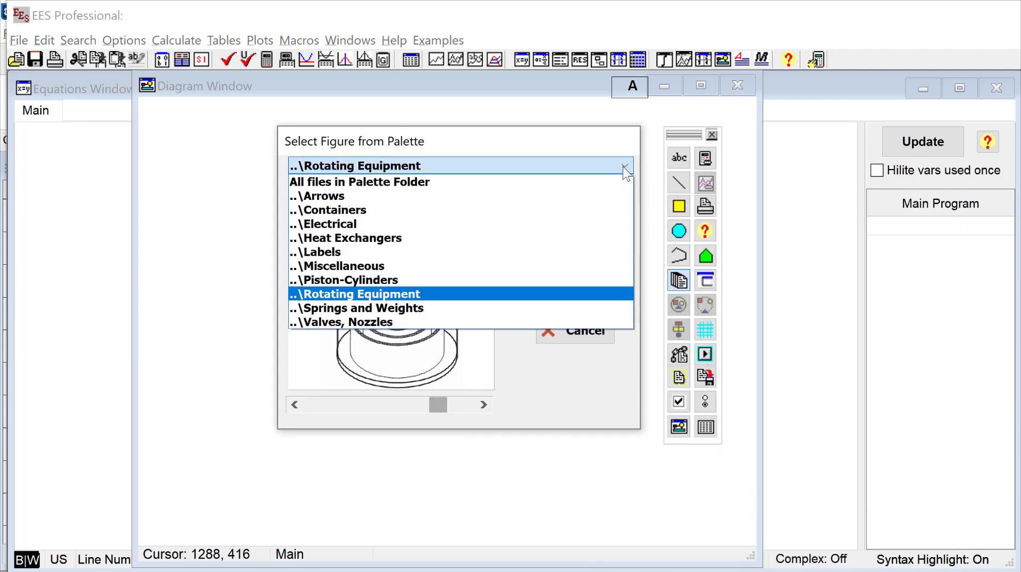
{"action": "left_click", "coordinate": [413, 268]}
{"action": "left_click", "coordinate": [429, 407]}
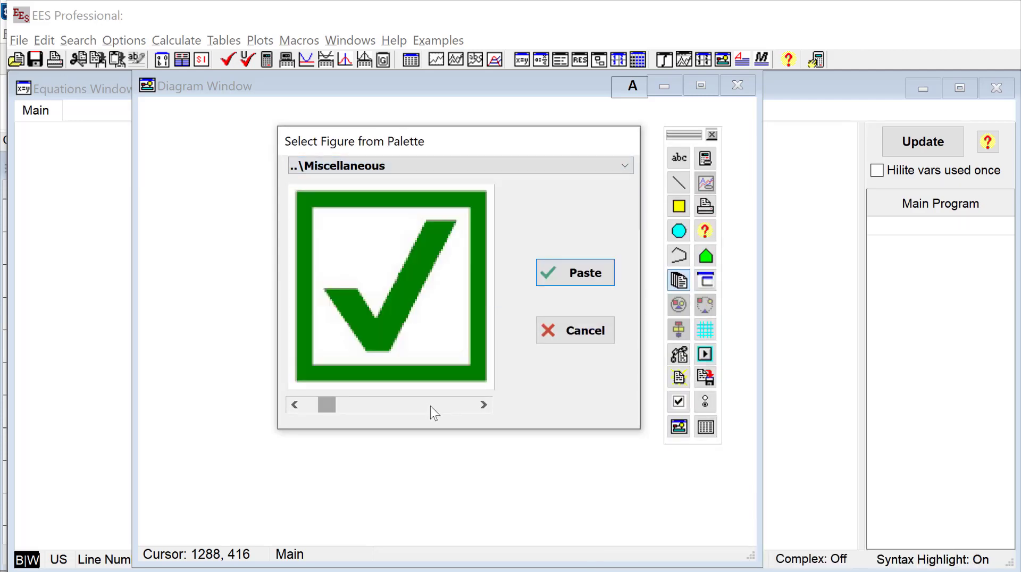
{"action": "left_click", "coordinate": [433, 407]}
{"action": "left_click", "coordinate": [439, 408]}
{"action": "left_click", "coordinate": [447, 408]}
{"action": "left_click", "coordinate": [454, 406]}
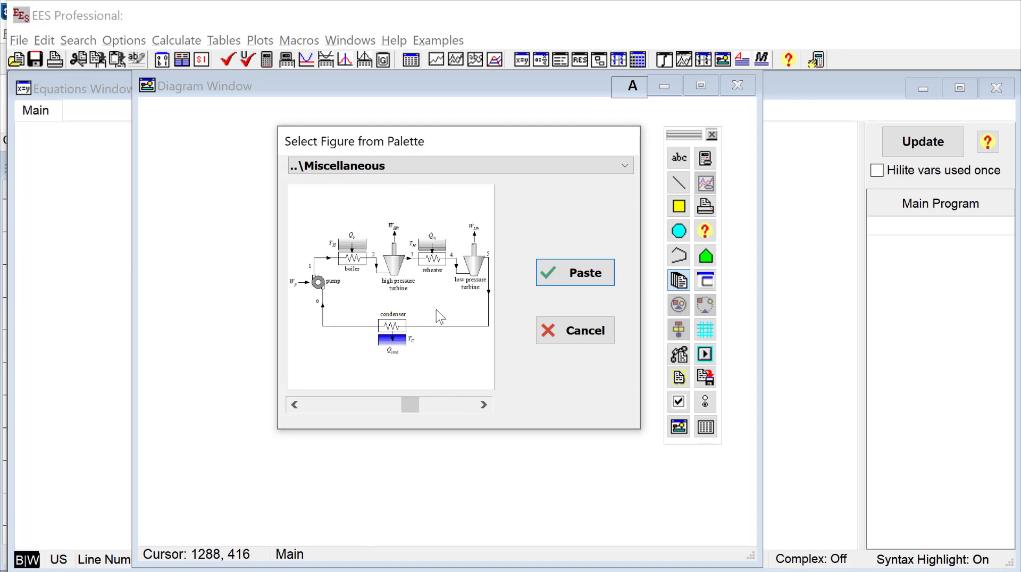
Close the figure picker, start Save As and browse to C:\…\EES32\Userlib\Palette
{"action": "left_click", "coordinate": [597, 340]}
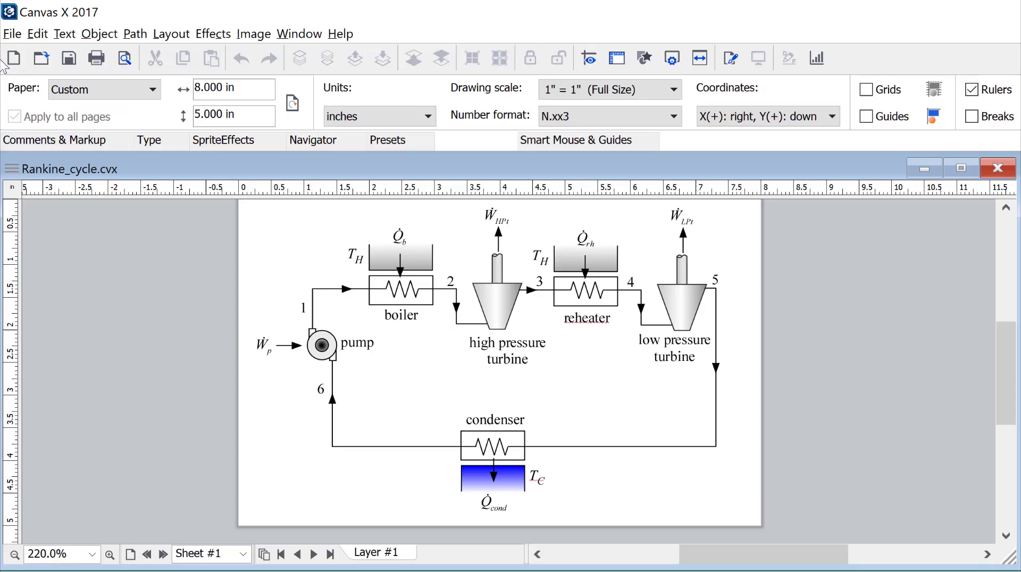
{"action": "left_click", "coordinate": [12, 33]}
{"action": "left_click", "coordinate": [77, 212]}
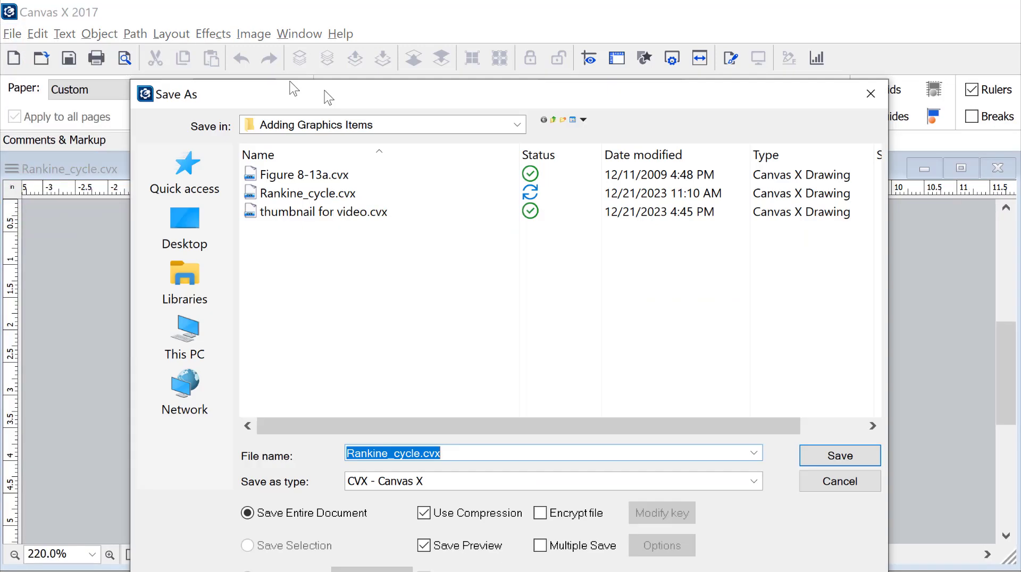
{"action": "left_click_drag", "start_coordinate": [326, 91], "coordinate": [229, 51]}
{"action": "left_click", "coordinate": [53, 274]}
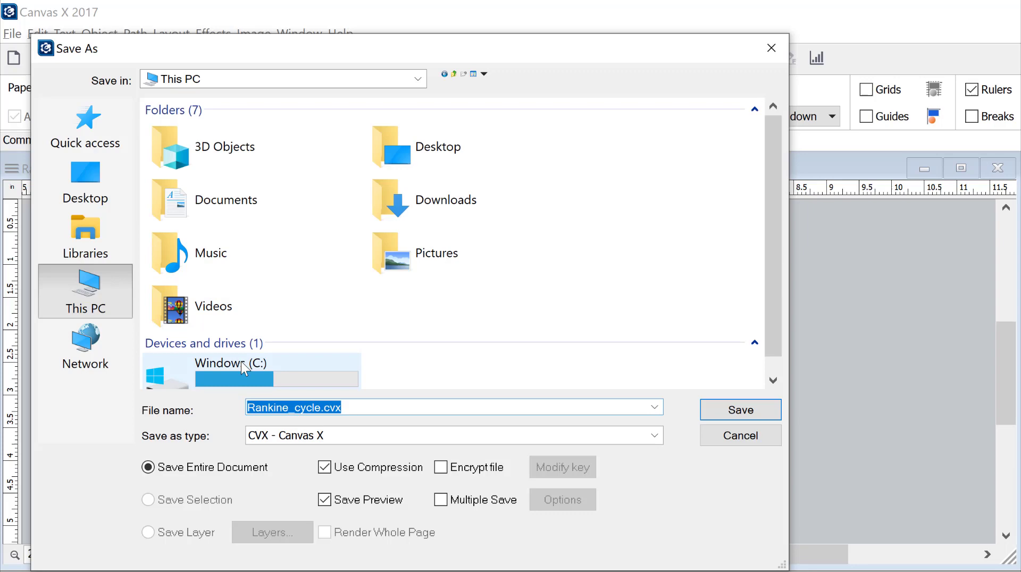
{"action": "double_click", "coordinate": [241, 361]}
{"action": "scroll", "coordinate": [228, 270], "scroll_direction": "down", "scroll_amount": 1}
{"action": "scroll", "coordinate": [227, 270], "scroll_direction": "up", "scroll_amount": 1}
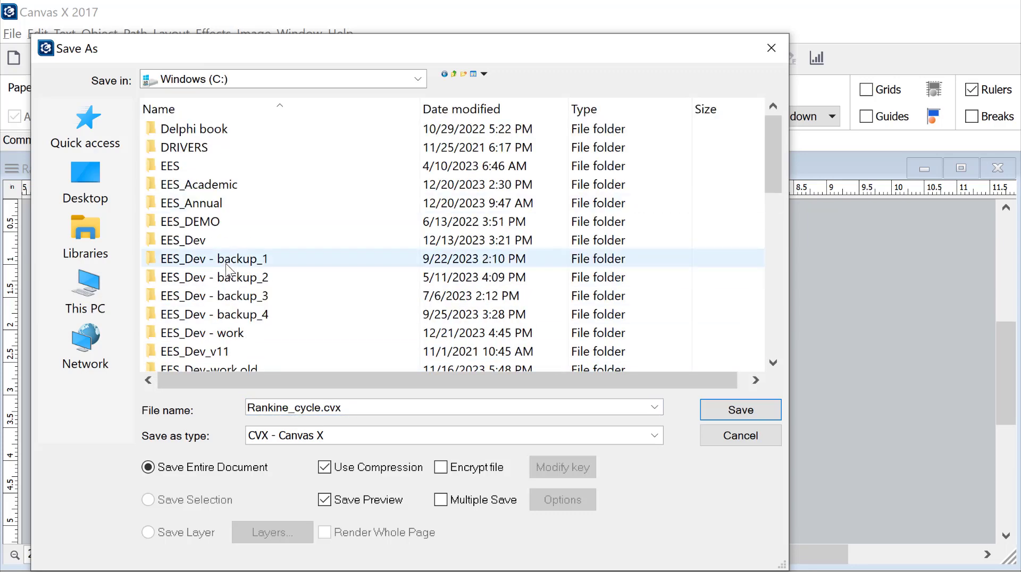
{"action": "scroll", "coordinate": [227, 287], "scroll_direction": "down", "scroll_amount": 2}
{"action": "double_click", "coordinate": [223, 314]}
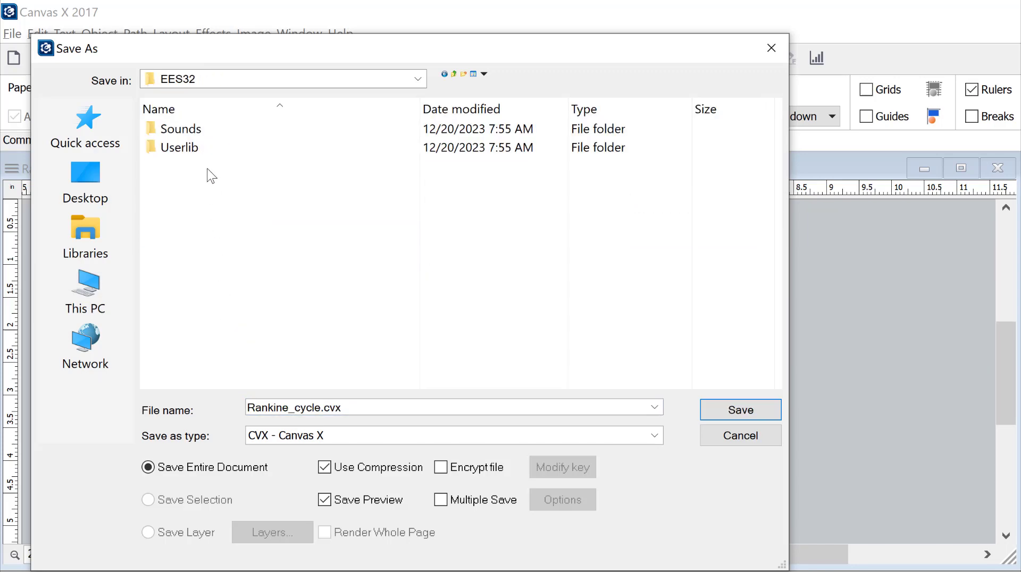
{"action": "double_click", "coordinate": [206, 150]}
{"action": "scroll", "coordinate": [207, 258], "scroll_direction": "down", "scroll_amount": 1}
{"action": "left_click", "coordinate": [201, 318]}
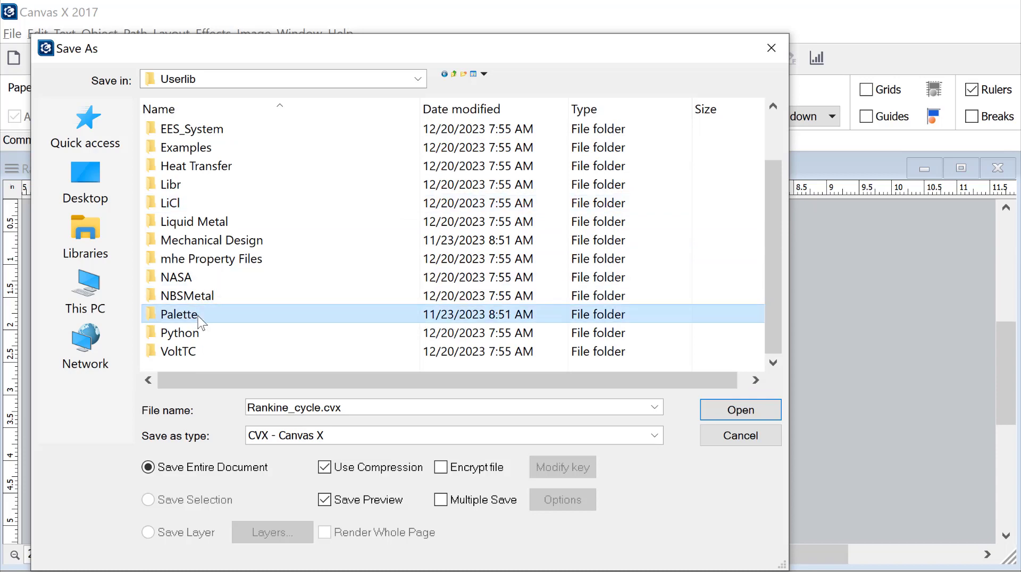
{"action": "double_click", "coordinate": [201, 318]}
Create a new Cycles folder in Palette and save the drawing there as an EMF
{"action": "right_click", "coordinate": [223, 343]}
{"action": "mouse_move", "coordinate": [545, 410]}
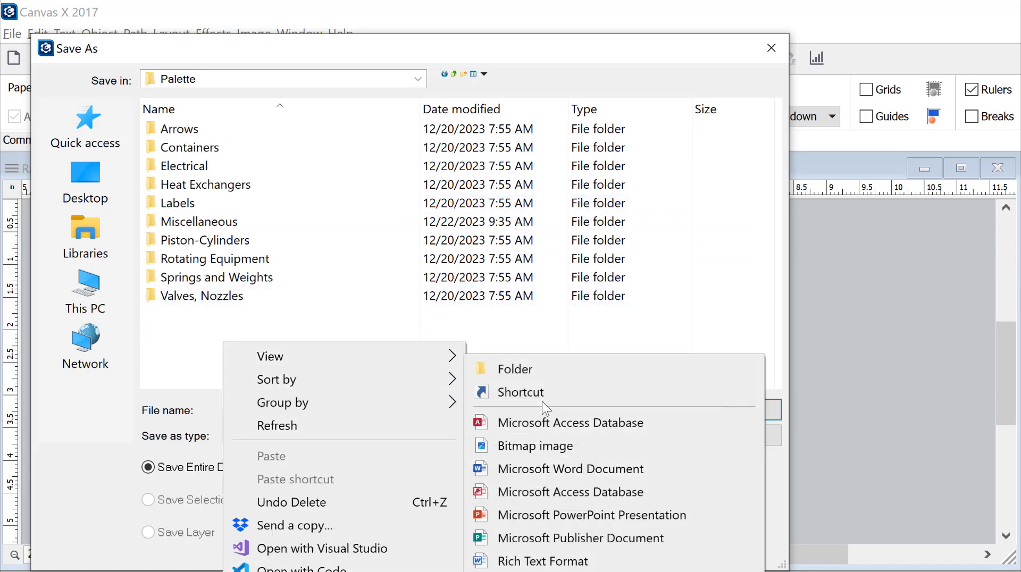
{"action": "left_click", "coordinate": [547, 377]}
{"action": "type", "text": "Cycles"}
{"action": "key", "text": "Return"}
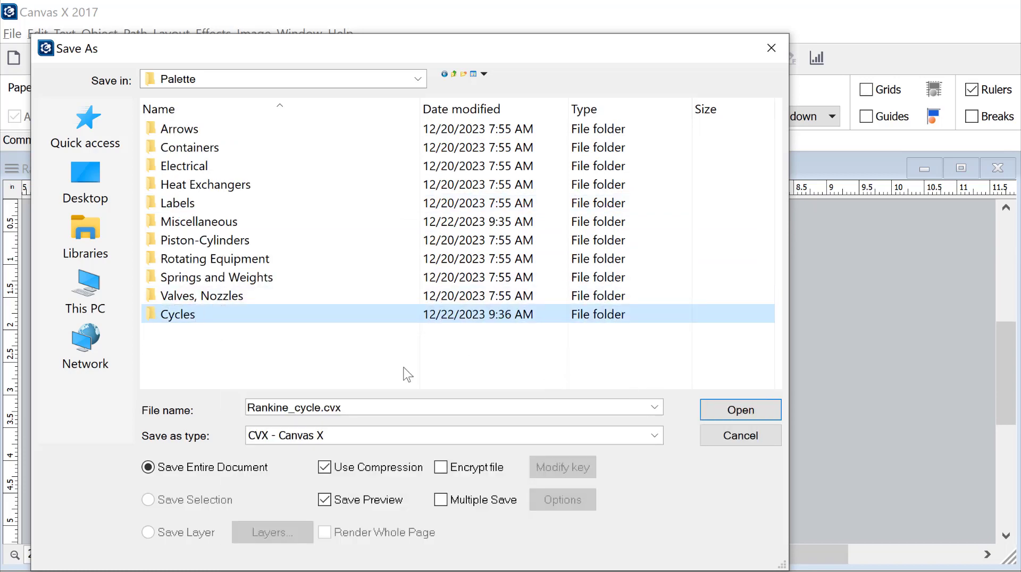
{"action": "double_click", "coordinate": [269, 317]}
{"action": "left_click", "coordinate": [485, 436]}
{"action": "left_click", "coordinate": [381, 223]}
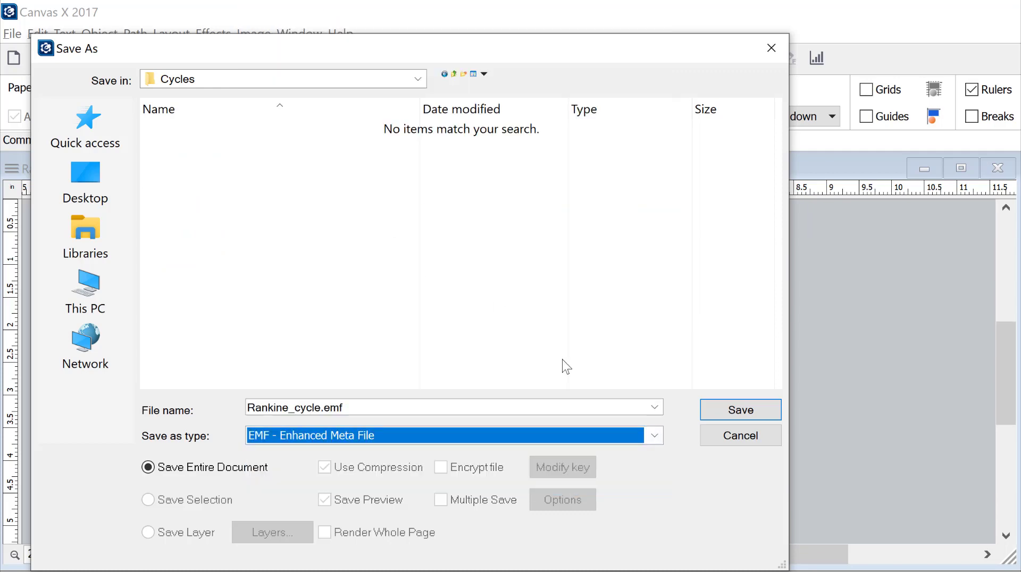
{"action": "left_click", "coordinate": [741, 410]}
{"action": "left_click", "coordinate": [782, 534]}
{"action": "left_click", "coordinate": [919, 456]}
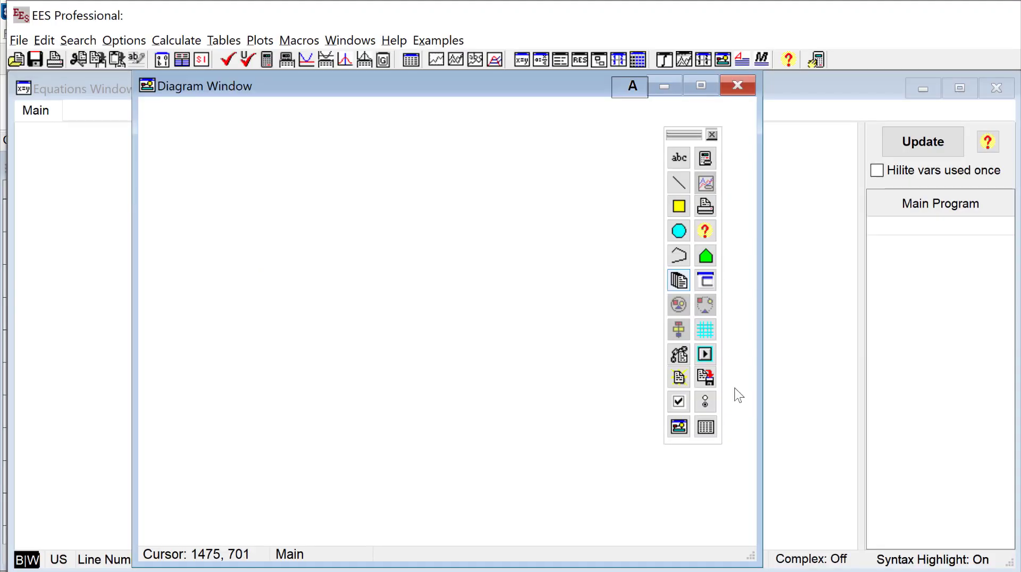
{"action": "left_click", "coordinate": [679, 280]}
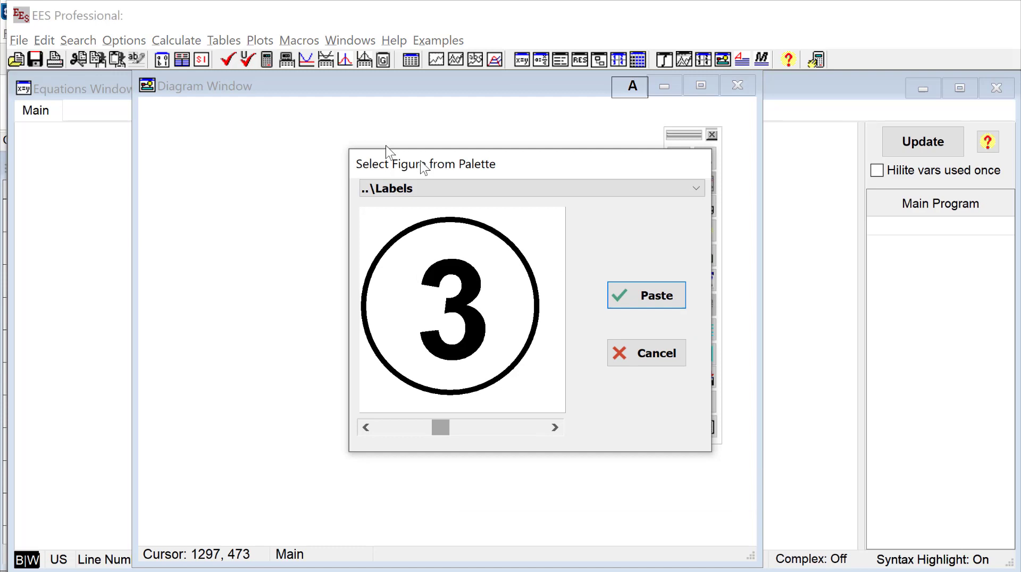
{"action": "left_click", "coordinate": [572, 170]}
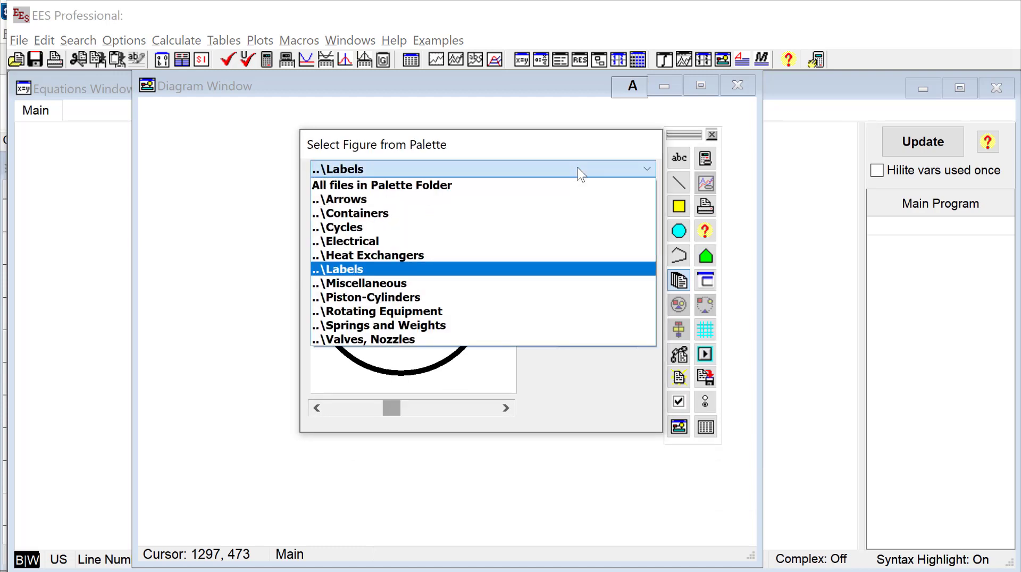
{"action": "left_click", "coordinate": [498, 234]}
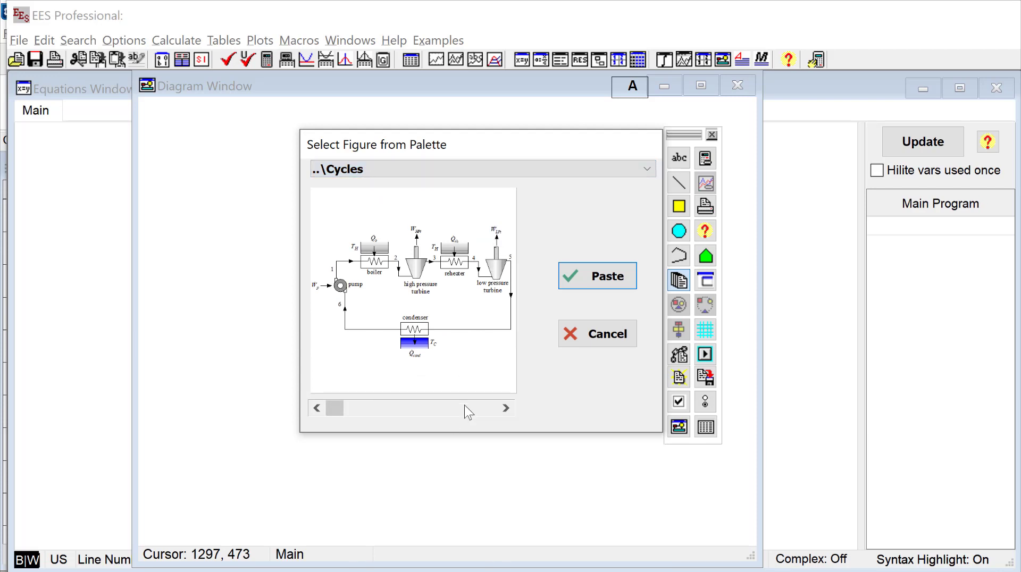
{"action": "left_click", "coordinate": [619, 339]}
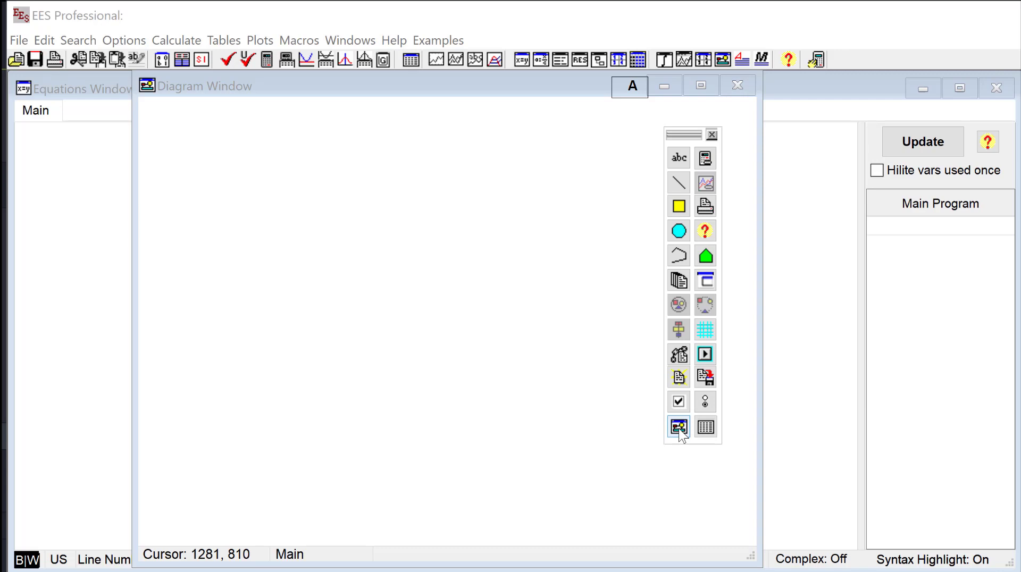
Open the picture-file settings, move them aside to view the diagram, then cancel
{"action": "left_click", "coordinate": [680, 430]}
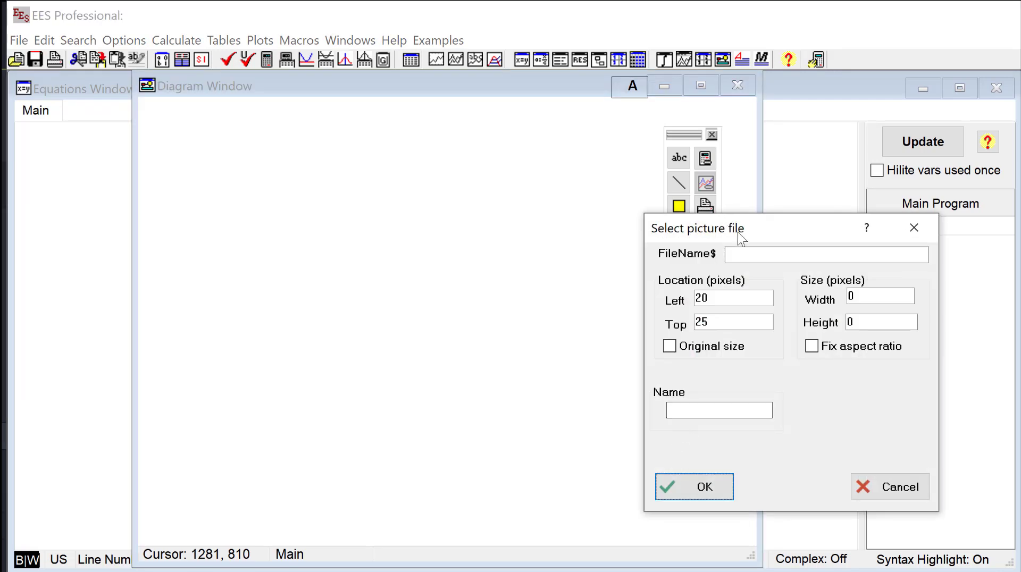
{"action": "left_click_drag", "start_coordinate": [740, 236], "coordinate": [395, 163]}
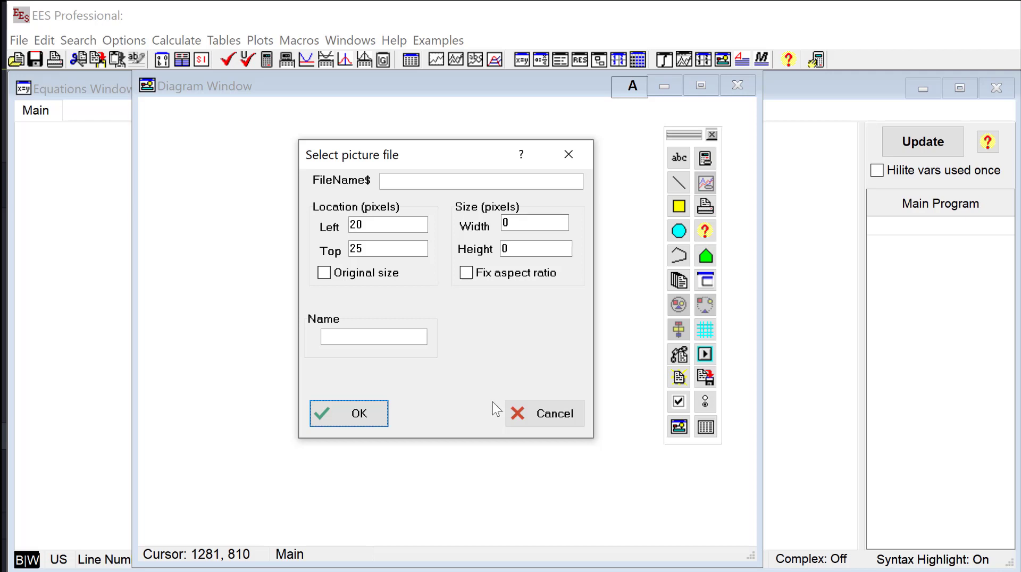
{"action": "left_click", "coordinate": [567, 415]}
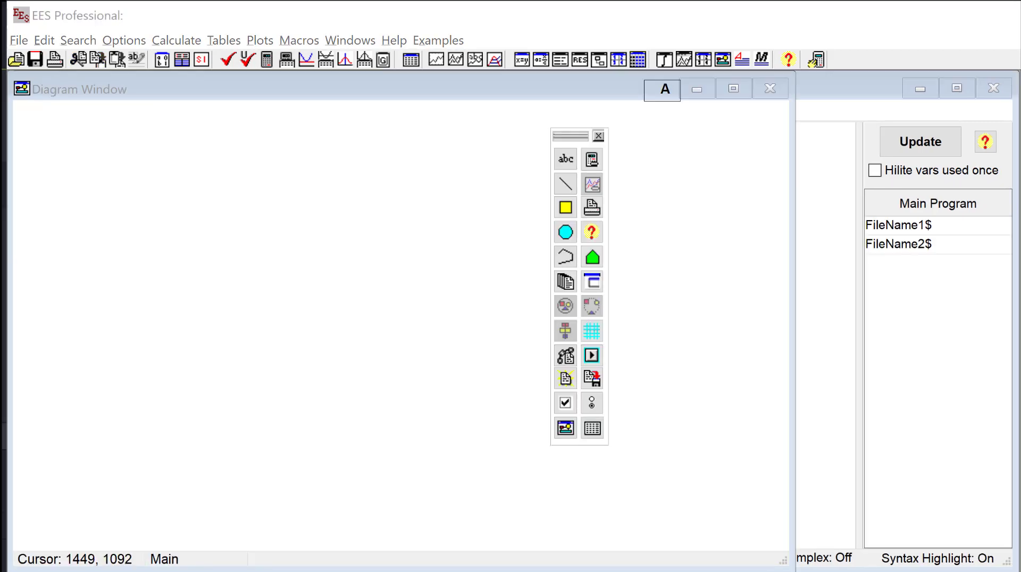
{"action": "left_click", "coordinate": [824, 417]}
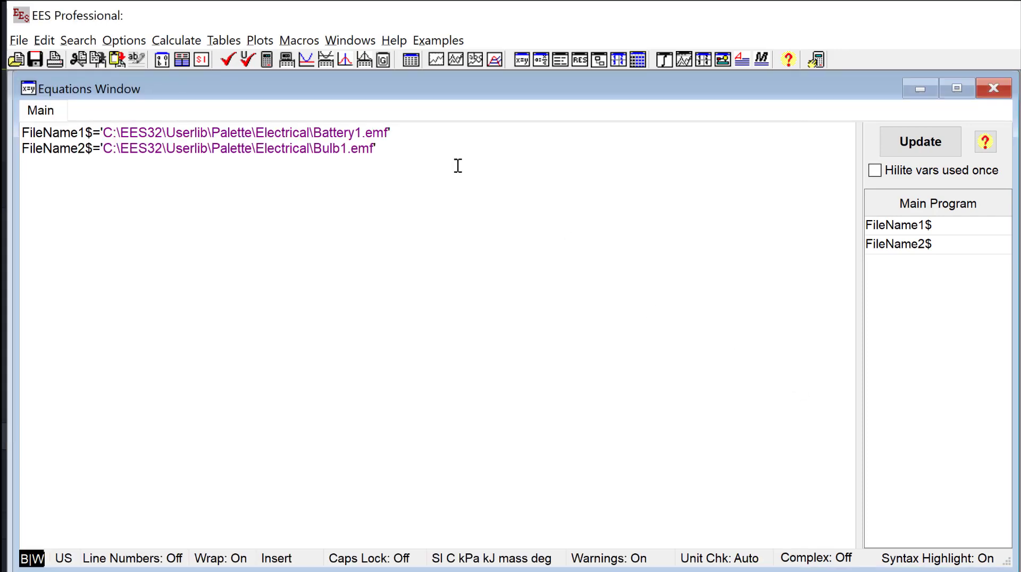
{"action": "left_click", "coordinate": [415, 150]}
{"action": "key", "text": "ctrl+d"}
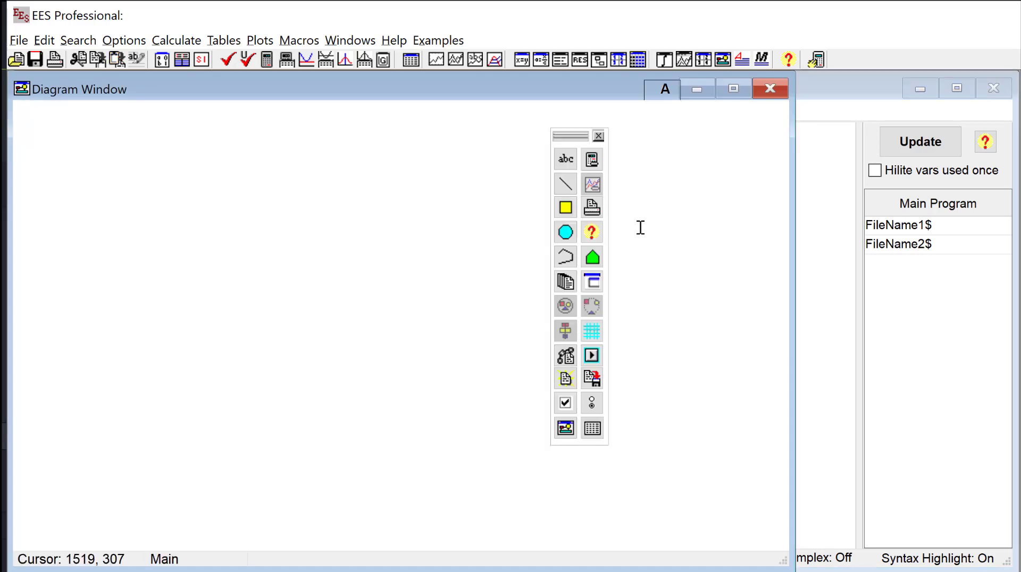
Add a picture named Picture using Battery1.emf and place it at the diagram's top-left
{"action": "left_click", "coordinate": [566, 427]}
{"action": "left_click_drag", "start_coordinate": [764, 230], "coordinate": [282, 121]}
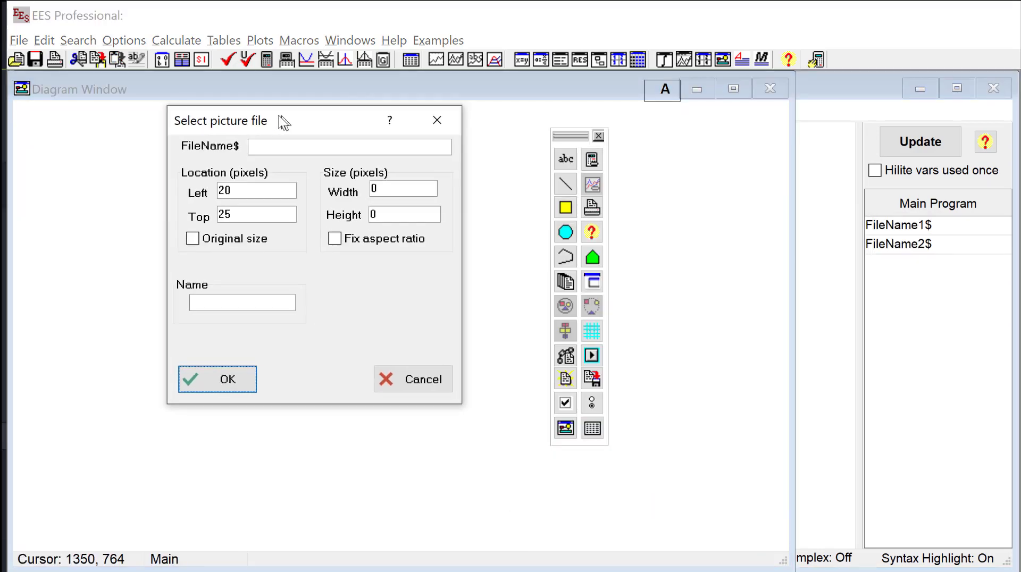
{"action": "left_click", "coordinate": [236, 306]}
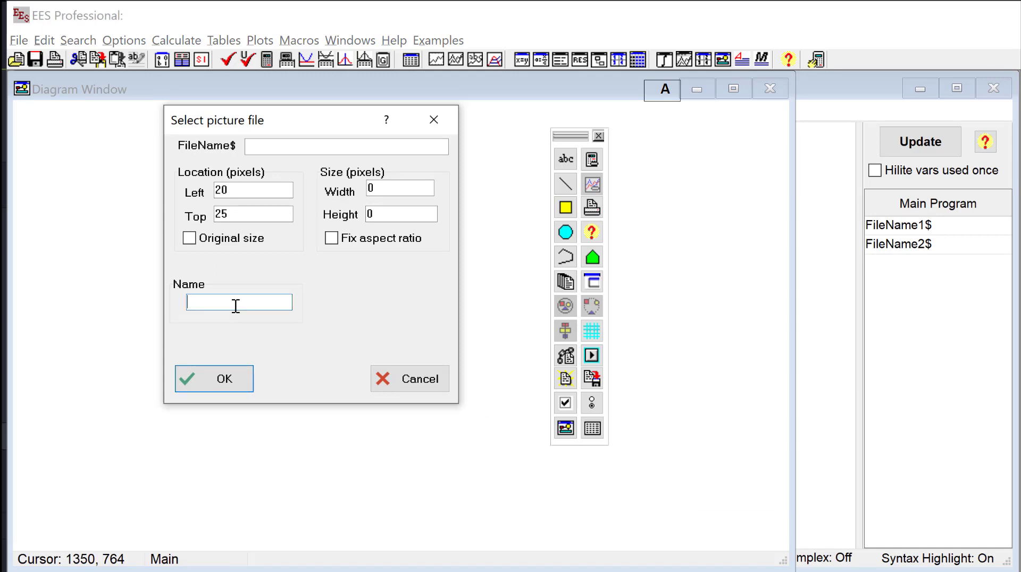
{"action": "type", "text": "Picture"}
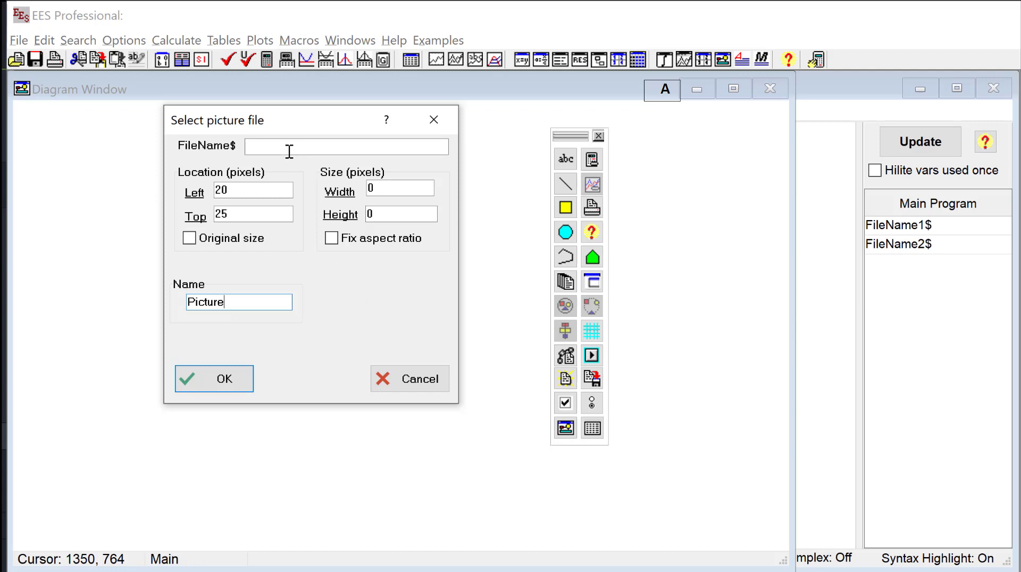
{"action": "left_click", "coordinate": [260, 146]}
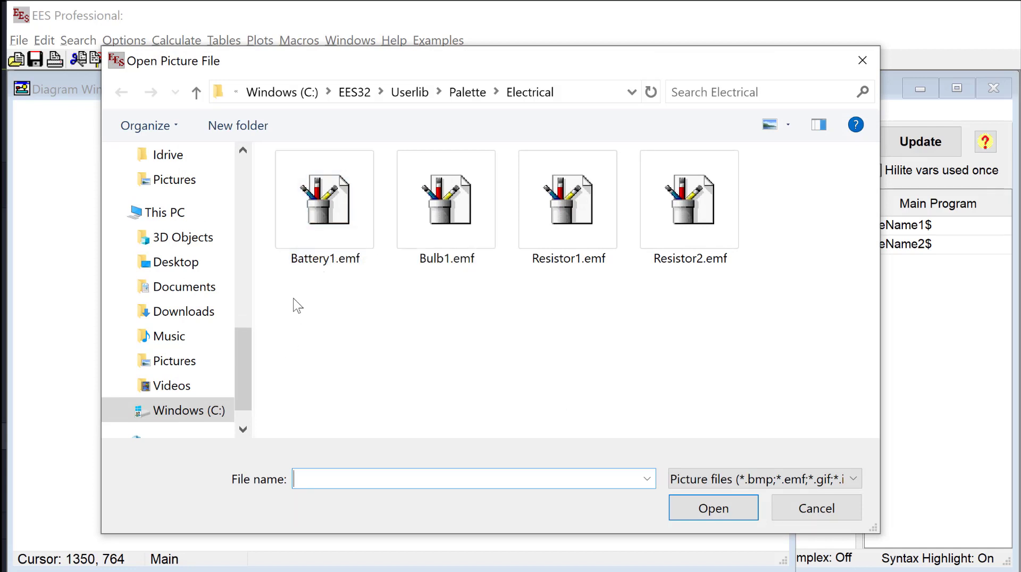
{"action": "left_click", "coordinate": [342, 234]}
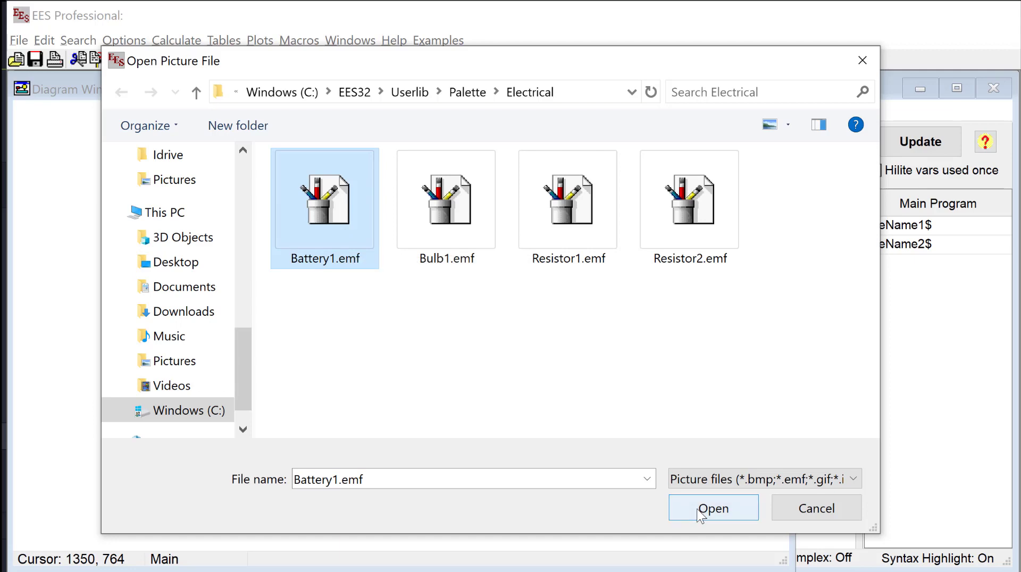
{"action": "left_click", "coordinate": [713, 509]}
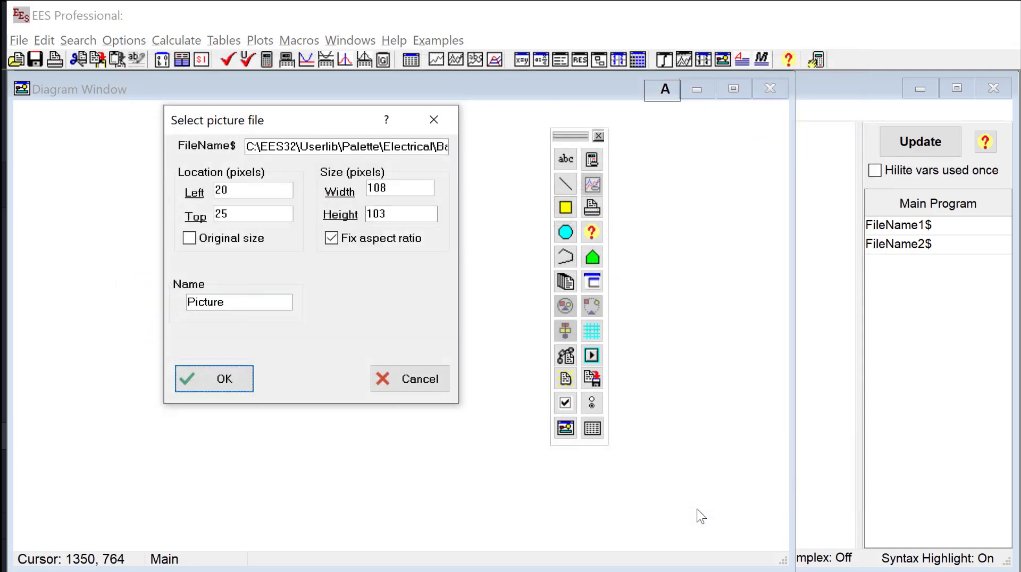
{"action": "left_click", "coordinate": [234, 305]}
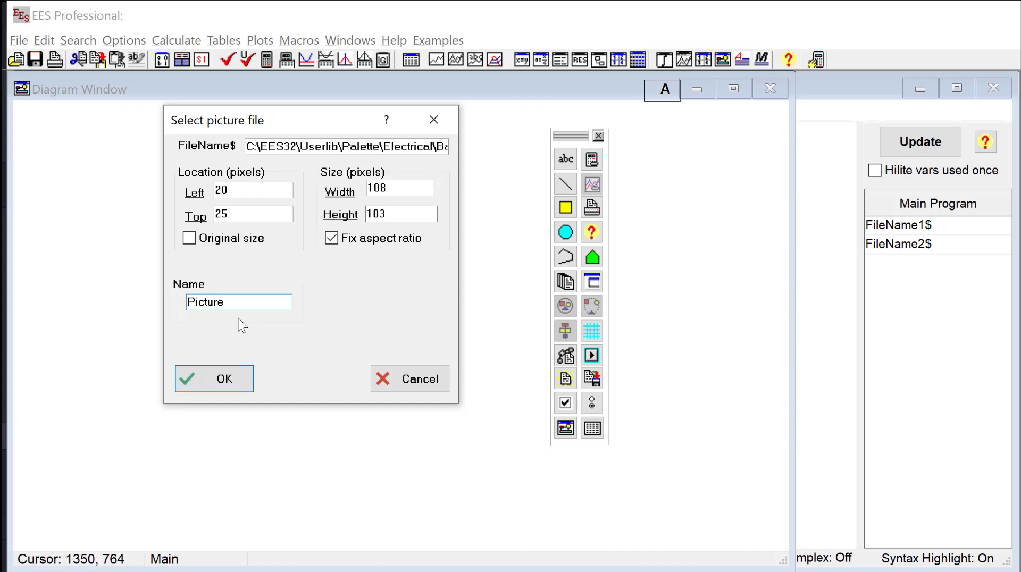
{"action": "left_click", "coordinate": [232, 381]}
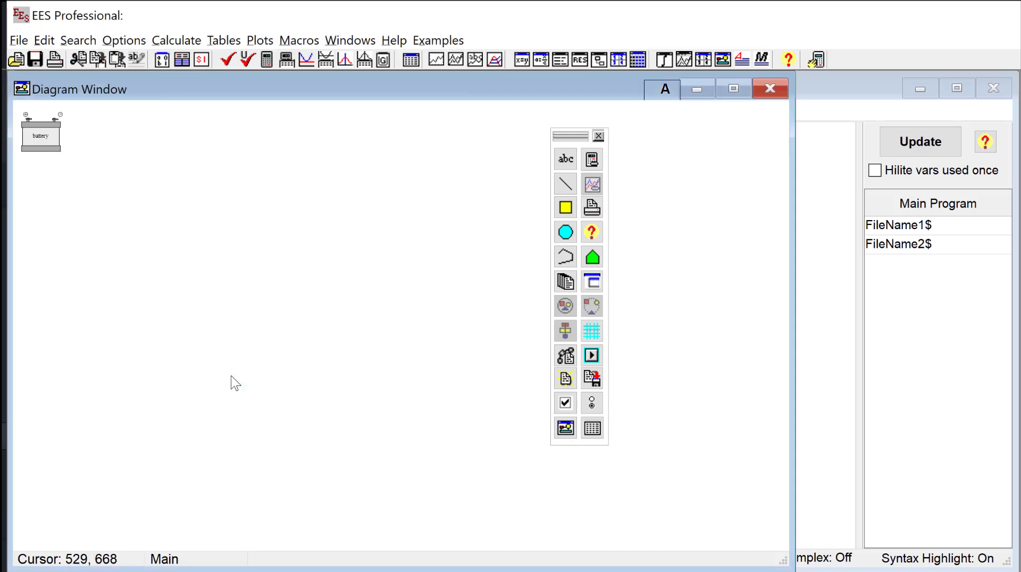
Enter Picture.FileName$ = FileName1$, solve, and view the diagram in display mode
{"action": "left_click", "coordinate": [809, 239]}
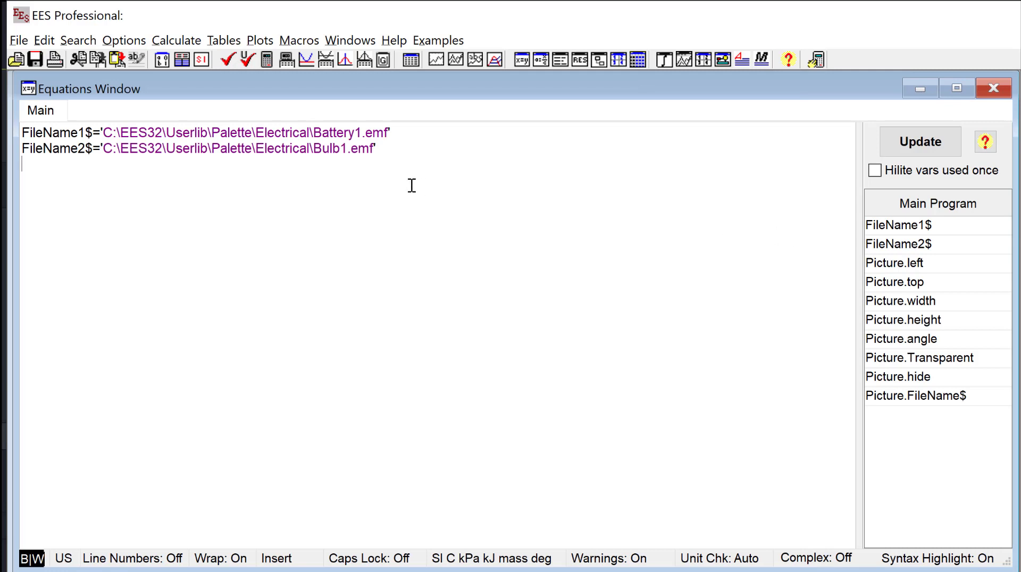
{"action": "type", "text": "Picture.FileNam"}
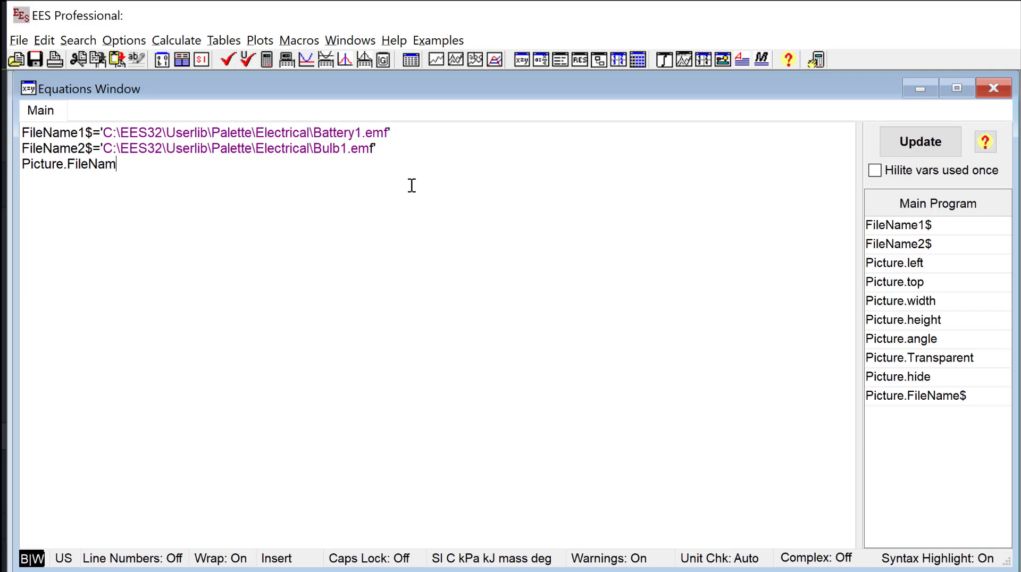
{"action": "type", "text": "e$ = FileName1"}
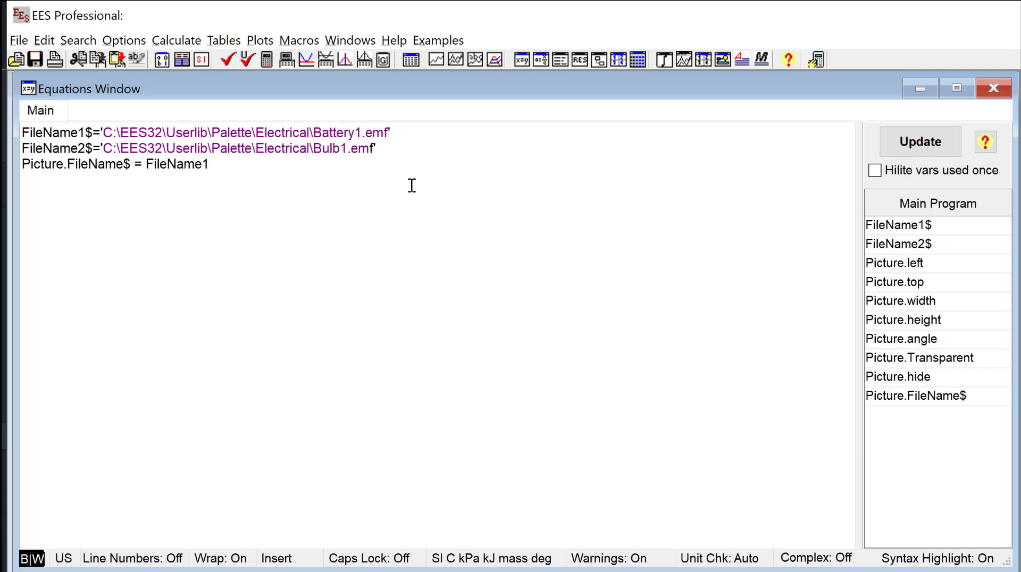
{"action": "type", "text": "$"}
{"action": "key", "text": "F2"}
{"action": "left_click", "coordinate": [728, 61]}
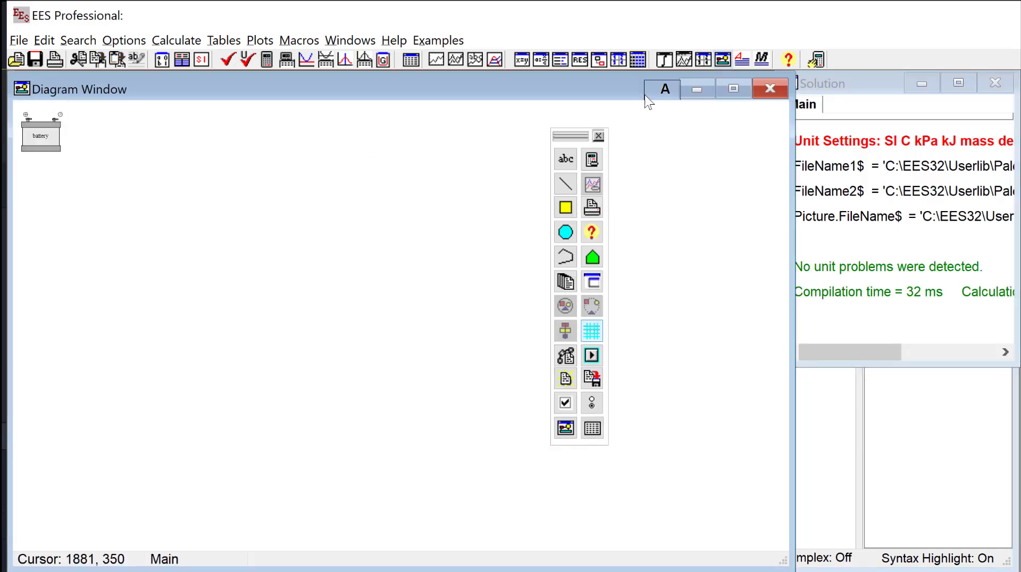
{"action": "left_click", "coordinate": [659, 89]}
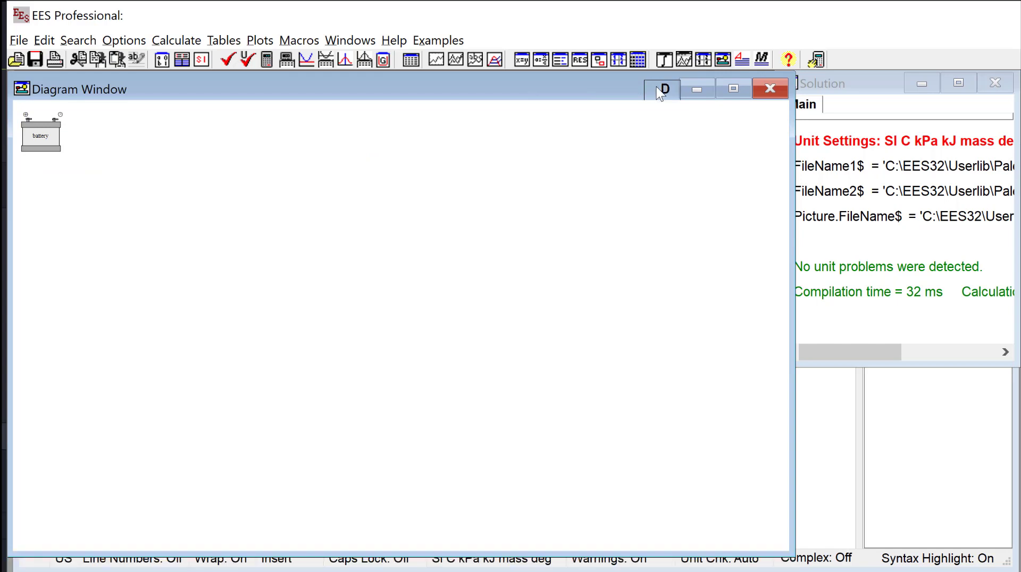
Change the equation to FileName2$, solve, and view the diagram showing the bulb
{"action": "key", "text": "ctrl+e"}
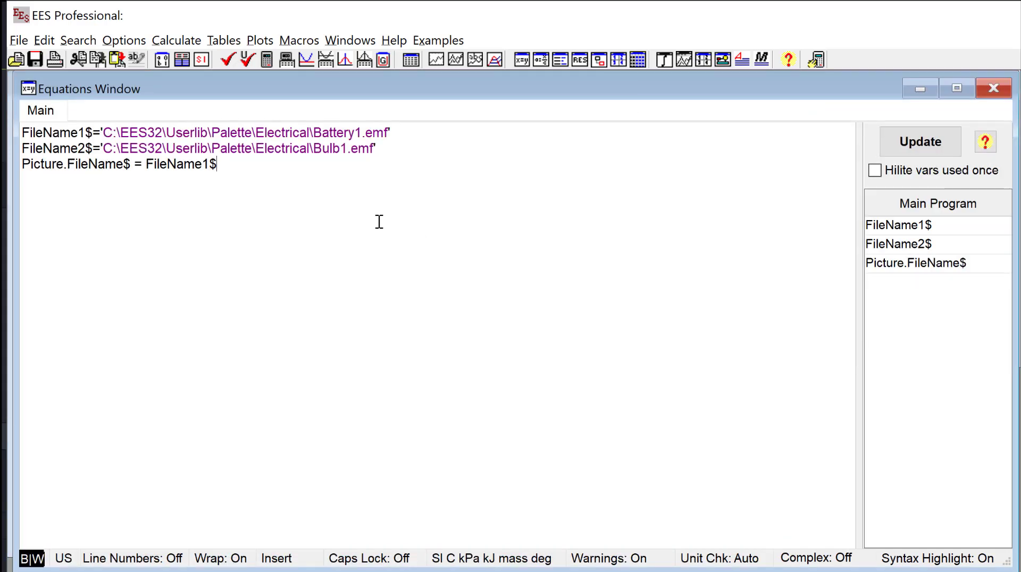
{"action": "left_click_drag", "start_coordinate": [207, 165], "coordinate": [212, 165]}
{"action": "type", "text": "2"}
{"action": "key", "text": "F2"}
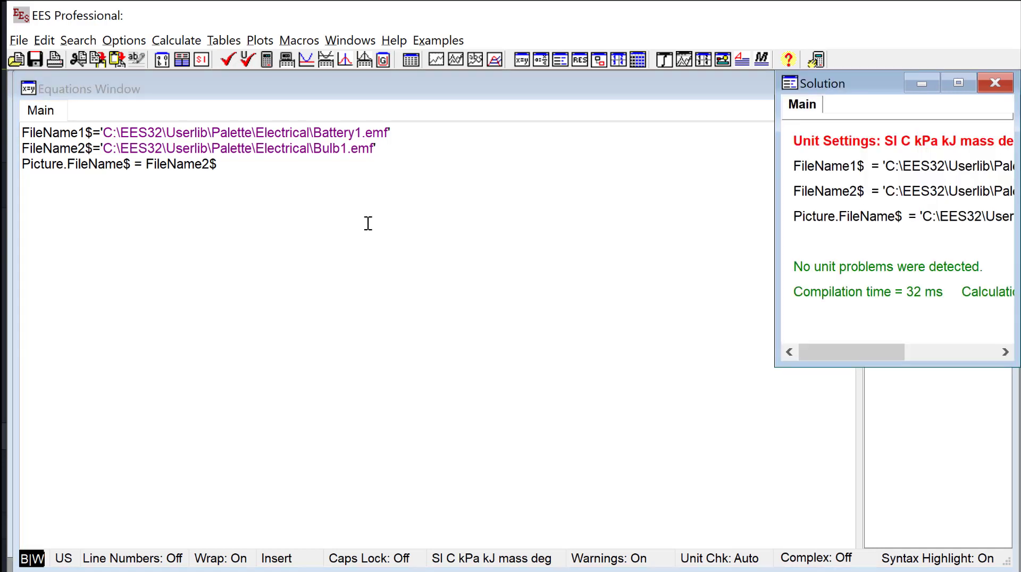
{"action": "key", "text": "ctrl+d"}
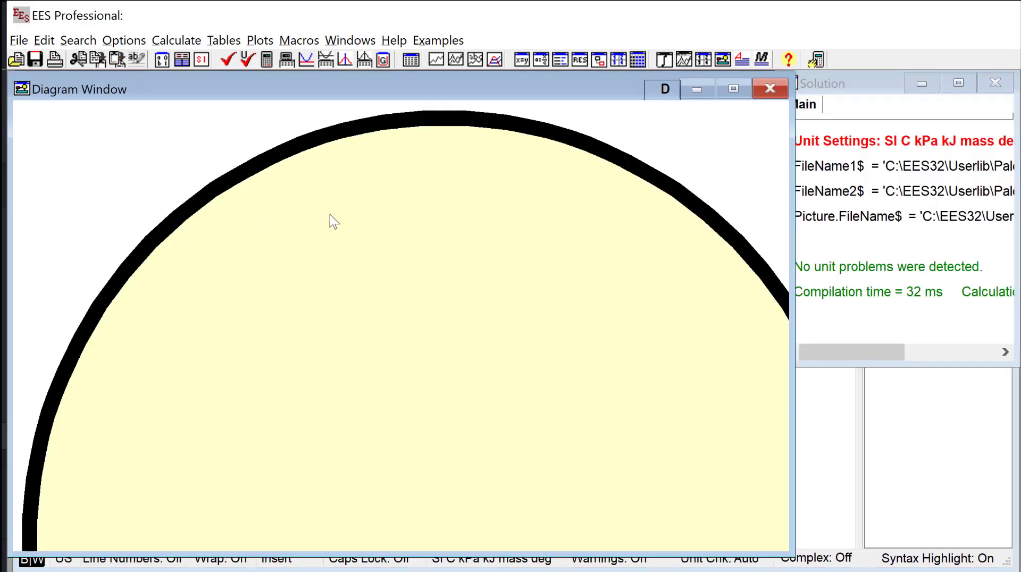
{"action": "key", "text": "ctrl+e"}
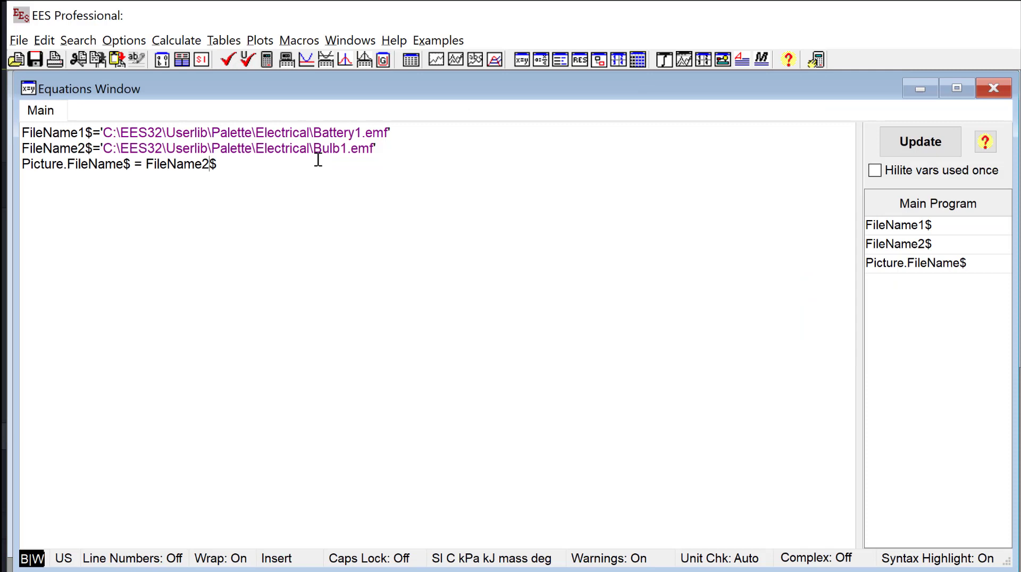
{"action": "left_click", "coordinate": [276, 167]}
{"action": "key", "text": "ctrl+d"}
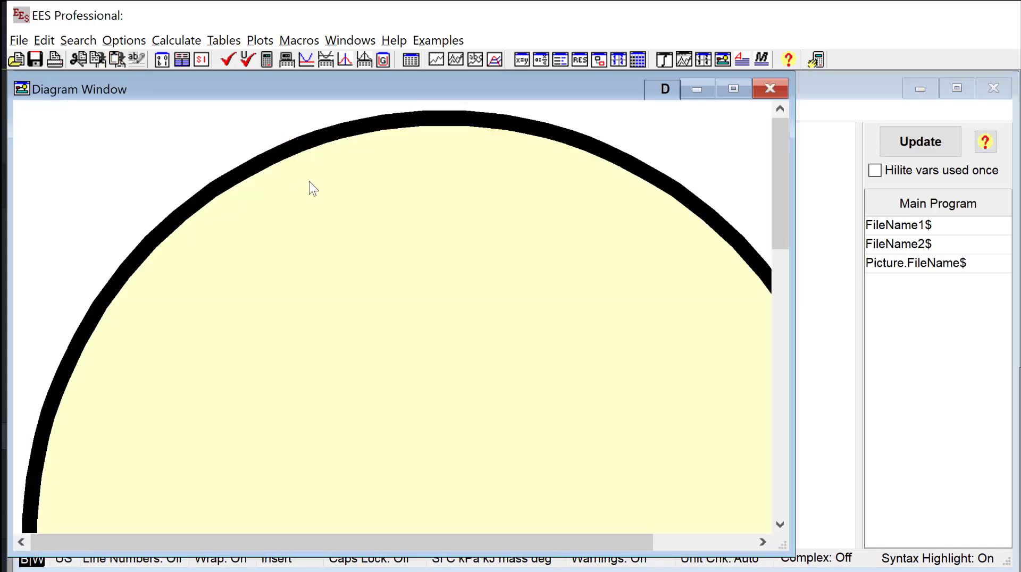
Revert the equation to FileName1$, re-solve, and confirm the battery picture returns
{"action": "left_click", "coordinate": [857, 253]}
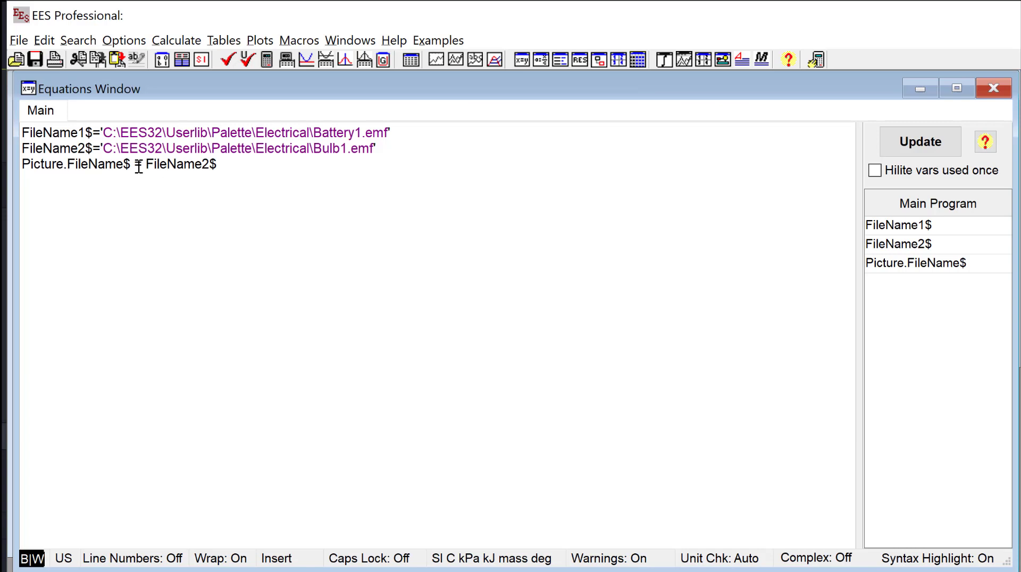
{"action": "left_click_drag", "start_coordinate": [201, 164], "coordinate": [215, 164]}
{"action": "type", "text": "1$"}
{"action": "key", "text": "F2"}
{"action": "key", "text": "ctrl+d"}
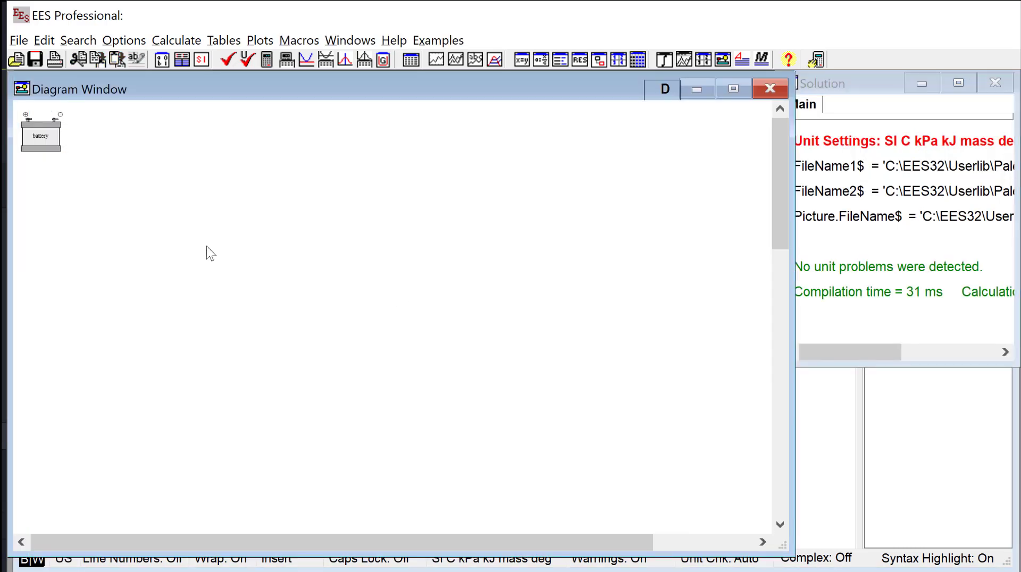
{"action": "left_click", "coordinate": [829, 452]}
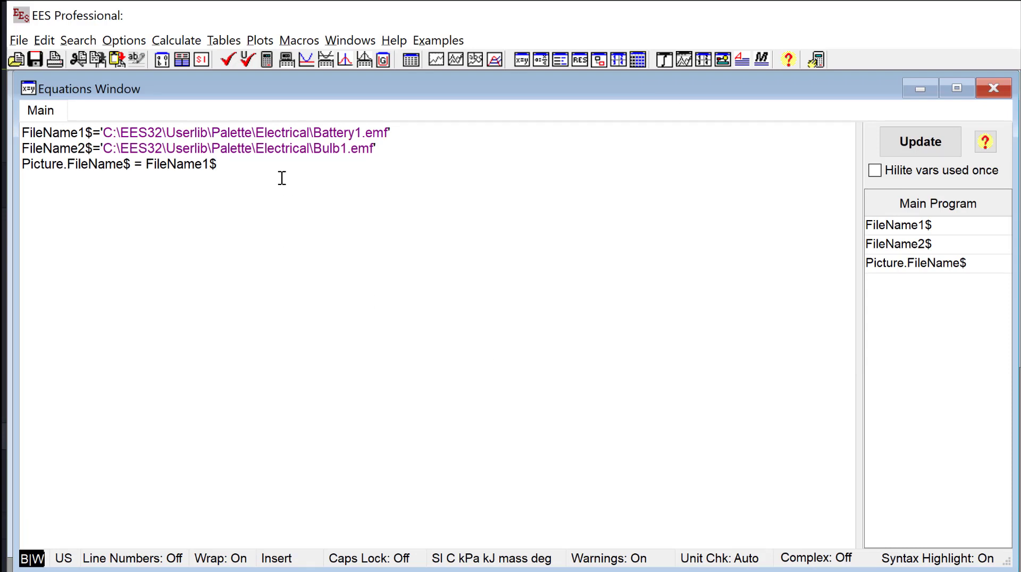
Add Picture.Width = 400 and Picture.Height = 400, solve, and view the resized battery
{"action": "key", "text": "Return"}
{"action": "type", "text": "Pi"}
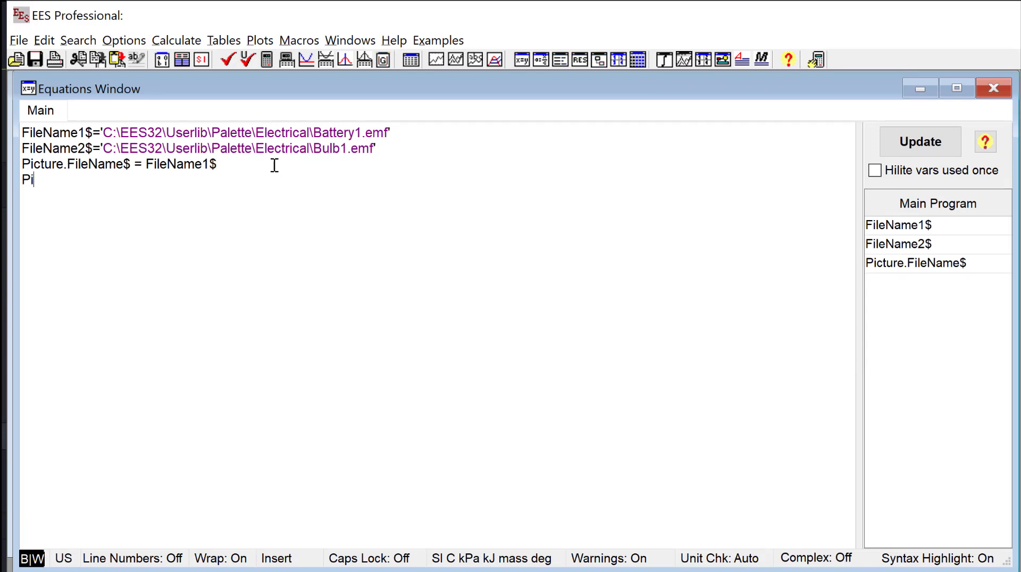
{"action": "type", "text": "cture.Width = 400"}
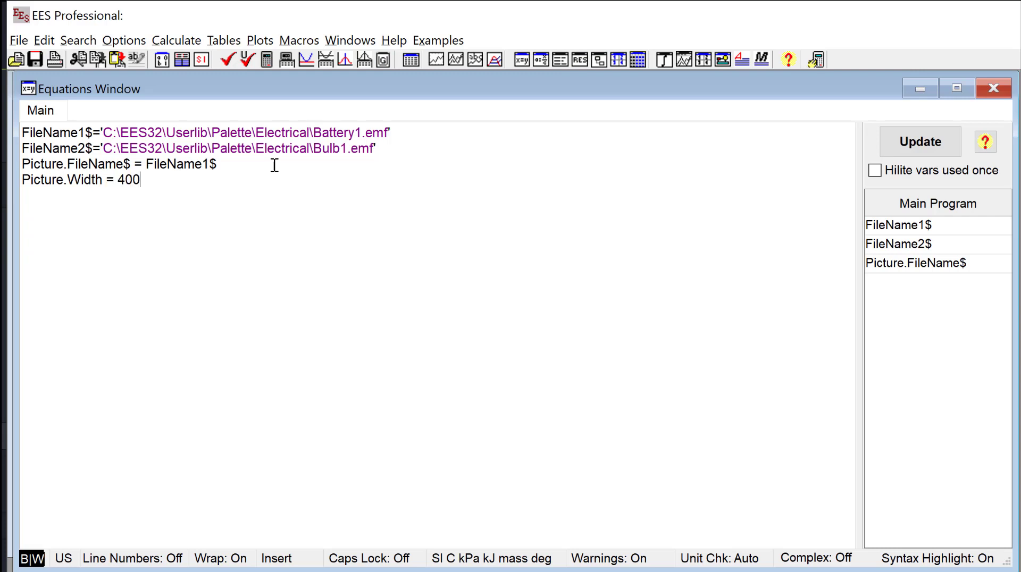
{"action": "key", "text": "Return"}
{"action": "type", "text": "Picture.Height"}
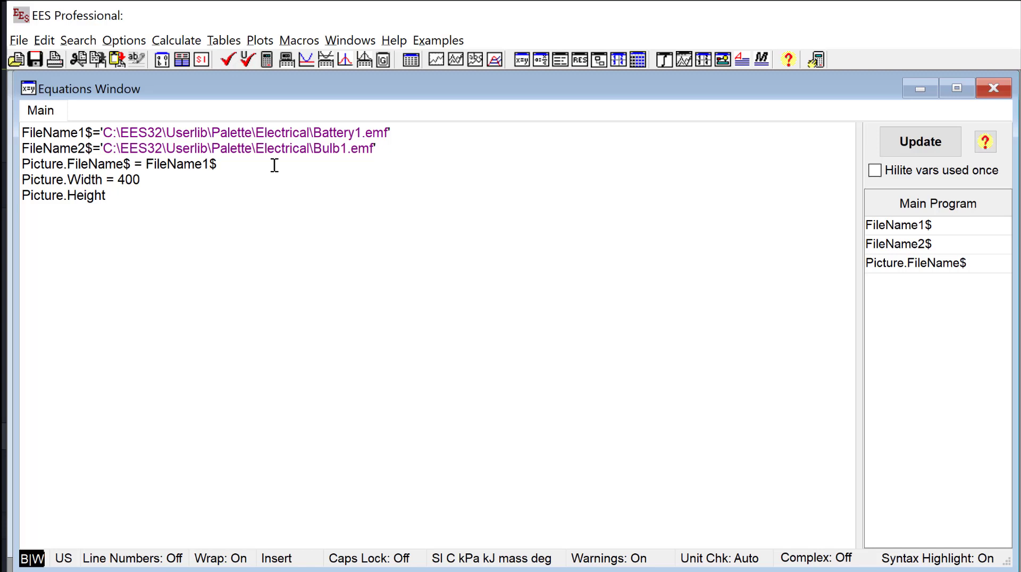
{"action": "type", "text": " = 400"}
{"action": "key", "text": "F2"}
{"action": "key", "text": "ctrl+d"}
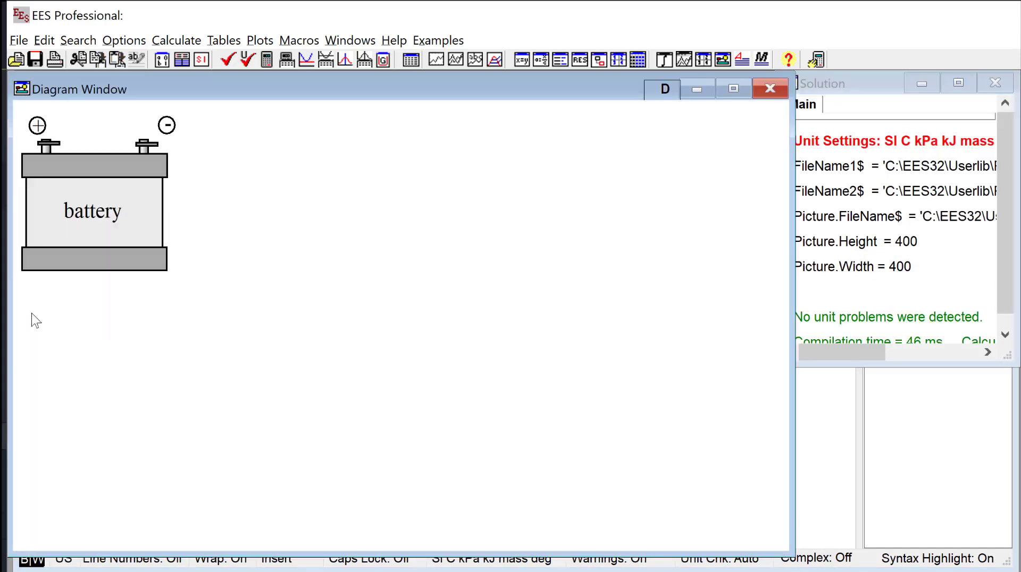
Change FileName1$ to FileName2$, solve, and view the diagram now showing the bulb
{"action": "left_click", "coordinate": [823, 490]}
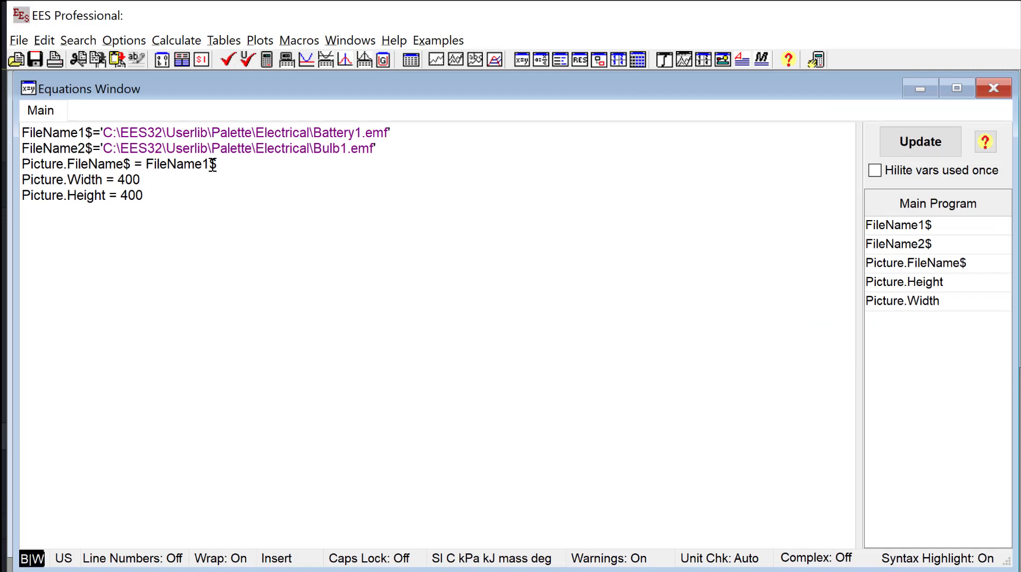
{"action": "left_click_drag", "start_coordinate": [210, 164], "coordinate": [205, 165]}
{"action": "type", "text": "2"}
{"action": "key", "text": "F2"}
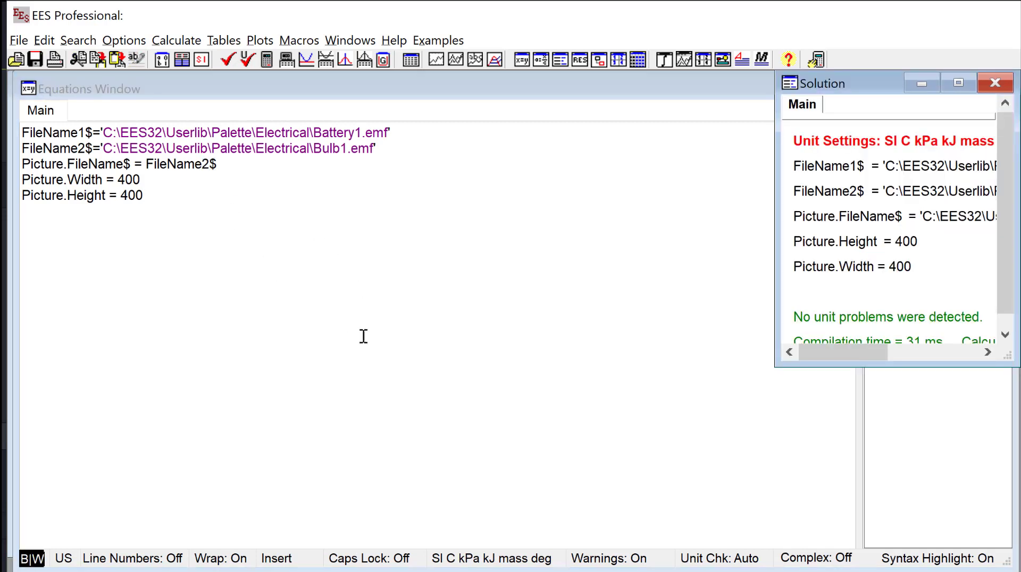
{"action": "key", "text": "ctrl+d"}
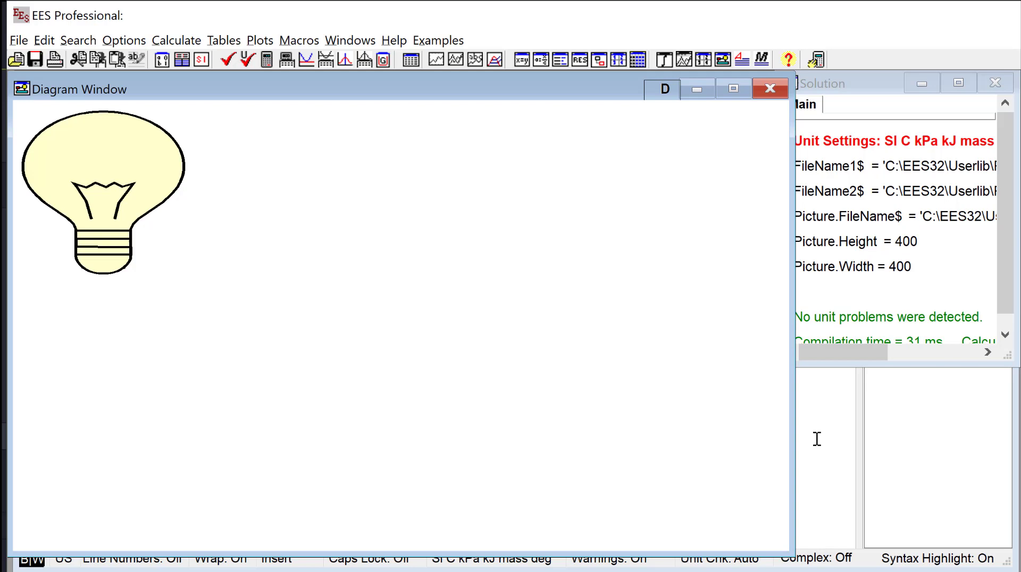
{"action": "key", "text": "ctrl+e"}
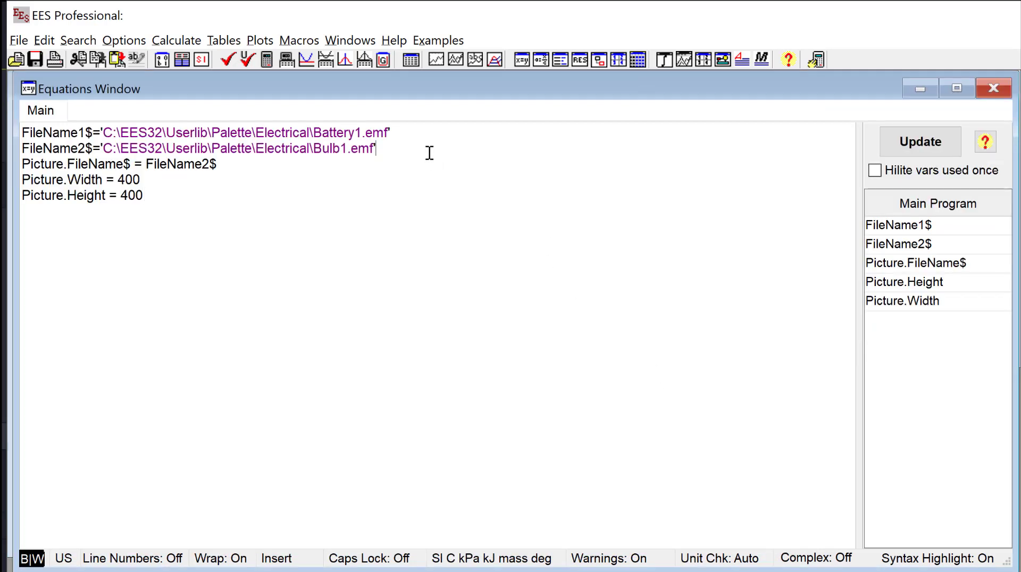
Add Picture$ = 'Battery' and an $If Picture$ = 'Battery' block using FileName1$
{"action": "key", "text": "Return"}
{"action": "type", "text": "Picture$ ="}
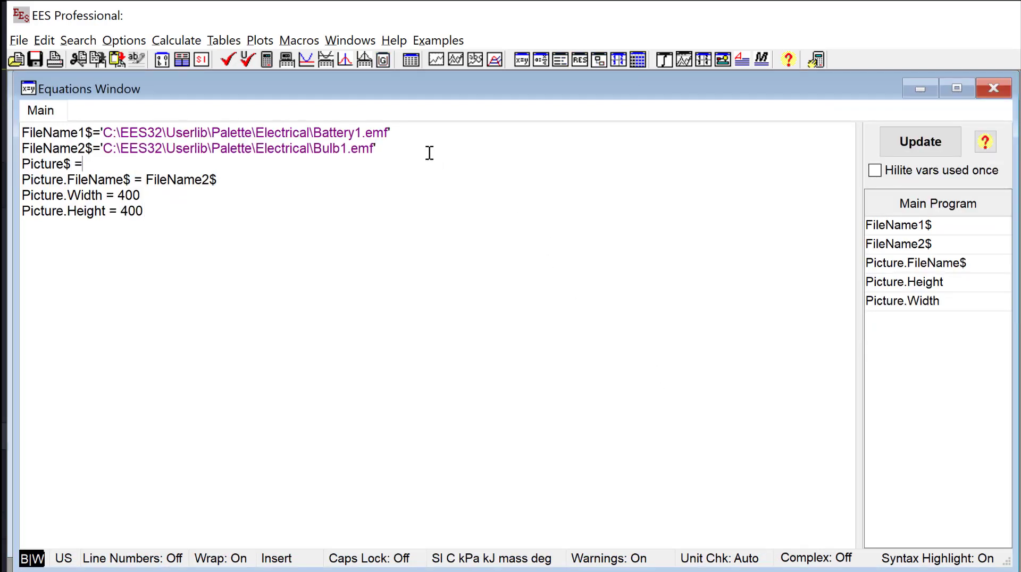
{"action": "type", "text": " 'Battery'"}
{"action": "key", "text": "Return"}
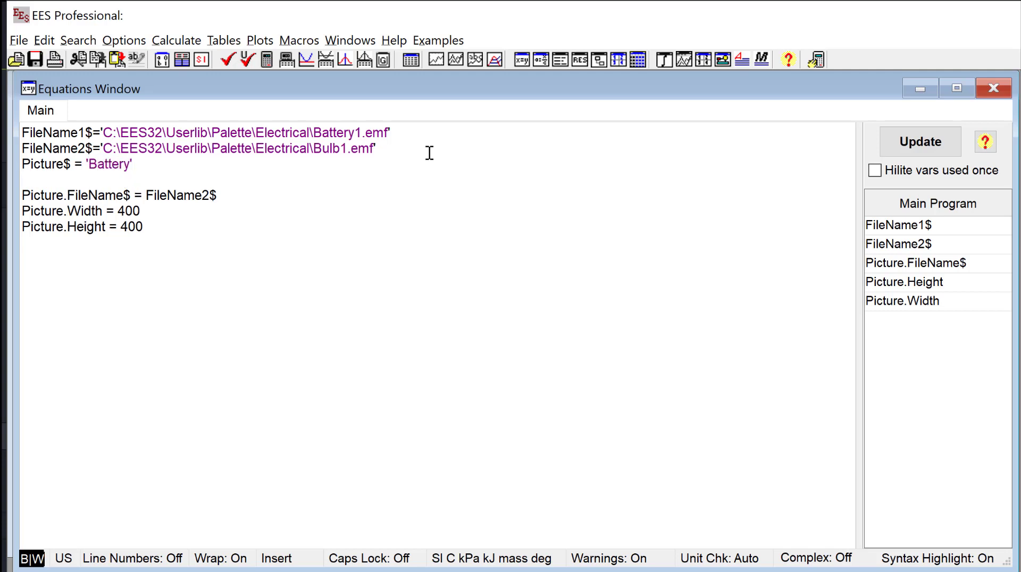
{"action": "type", "text": "$If Picture$ = "}
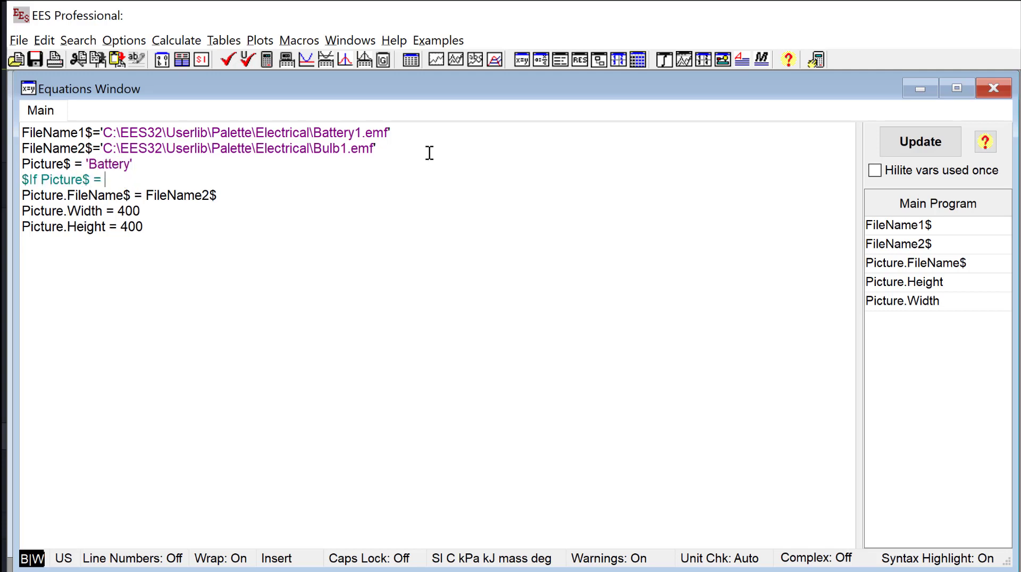
{"action": "type", "text": "'Battery' Then"}
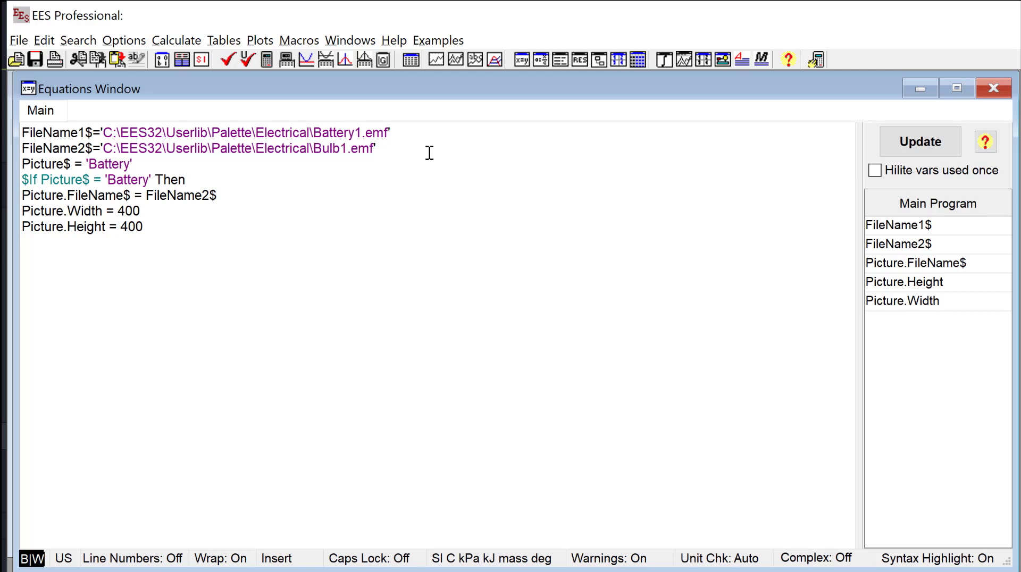
{"action": "left_click", "coordinate": [210, 196]}
{"action": "key", "text": "BackSpace"}
{"action": "type", "text": "1"}
{"action": "left_click", "coordinate": [228, 196]}
{"action": "key", "text": "Return"}
{"action": "type", "text": "$EndIf"}
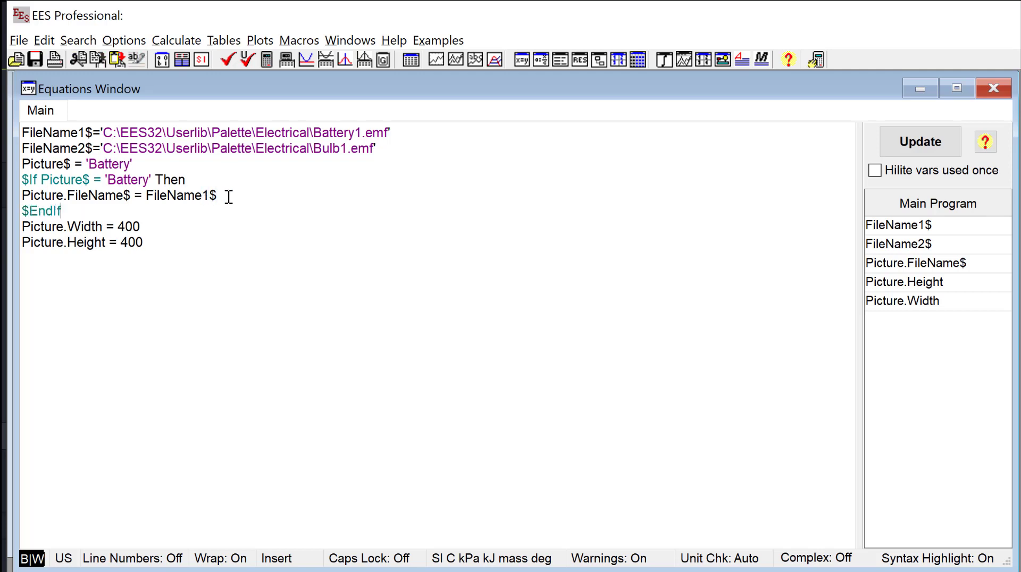
Duplicate the $If block as a 'Bulb' case using FileName2$, then open the diagram
{"action": "left_click", "coordinate": [22, 196]}
{"action": "left_click_drag", "start_coordinate": [62, 211], "coordinate": [18, 182]}
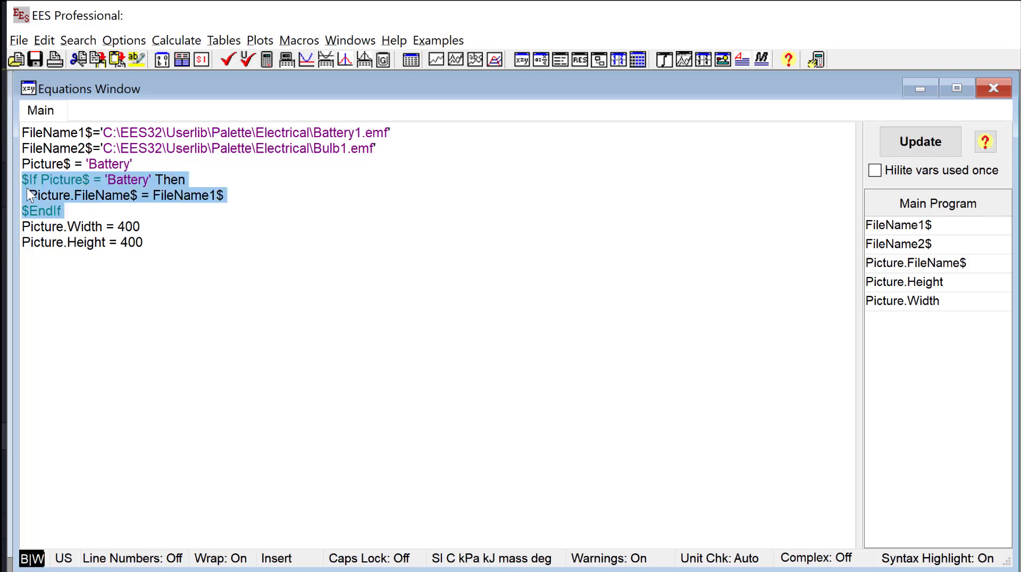
{"action": "key", "text": "ctrl+c"}
{"action": "left_click", "coordinate": [66, 212]}
{"action": "key", "text": "Return"}
{"action": "key", "text": "ctrl+v"}
{"action": "key", "text": "Return"}
{"action": "double_click", "coordinate": [120, 226]}
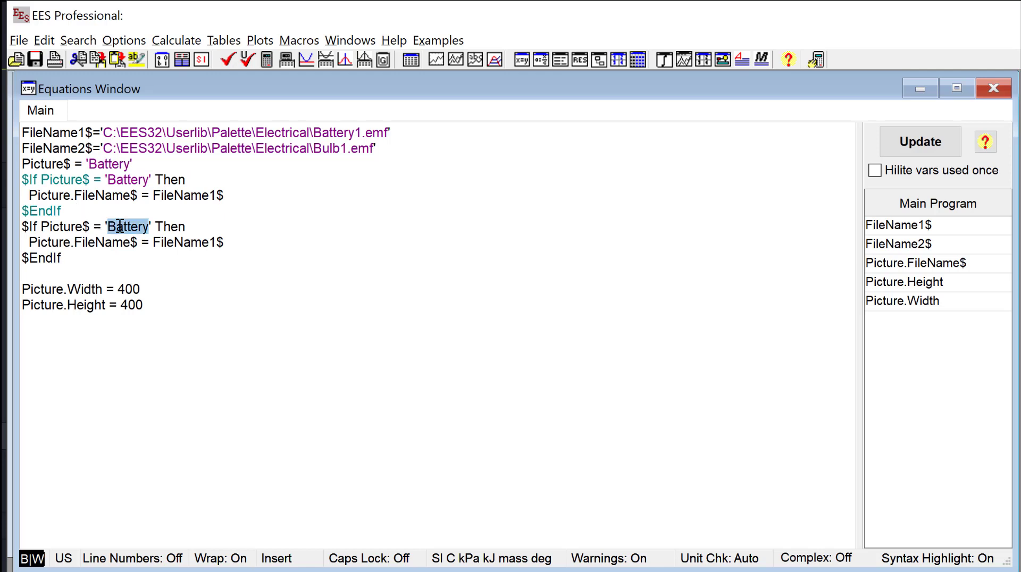
{"action": "type", "text": "Bulb"}
{"action": "left_click", "coordinate": [223, 243]}
{"action": "key", "text": "BackSpace"}
{"action": "key", "text": "BackSpace"}
{"action": "type", "text": "2$"}
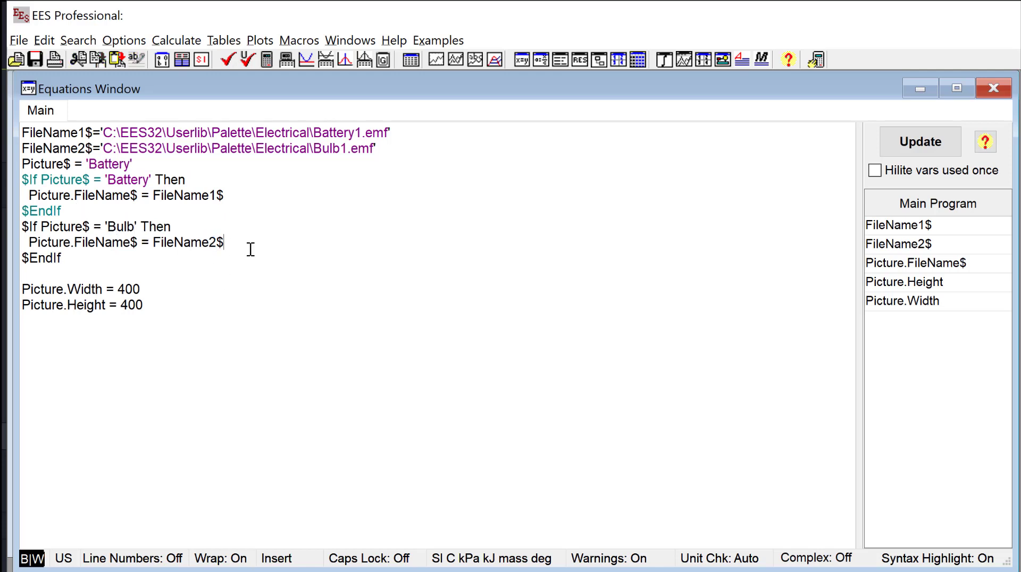
{"action": "key", "text": "ctrl+d"}
In edit mode, add a Picture$ input with a drop-down list of Battery and Bulb
{"action": "left_click", "coordinate": [671, 98]}
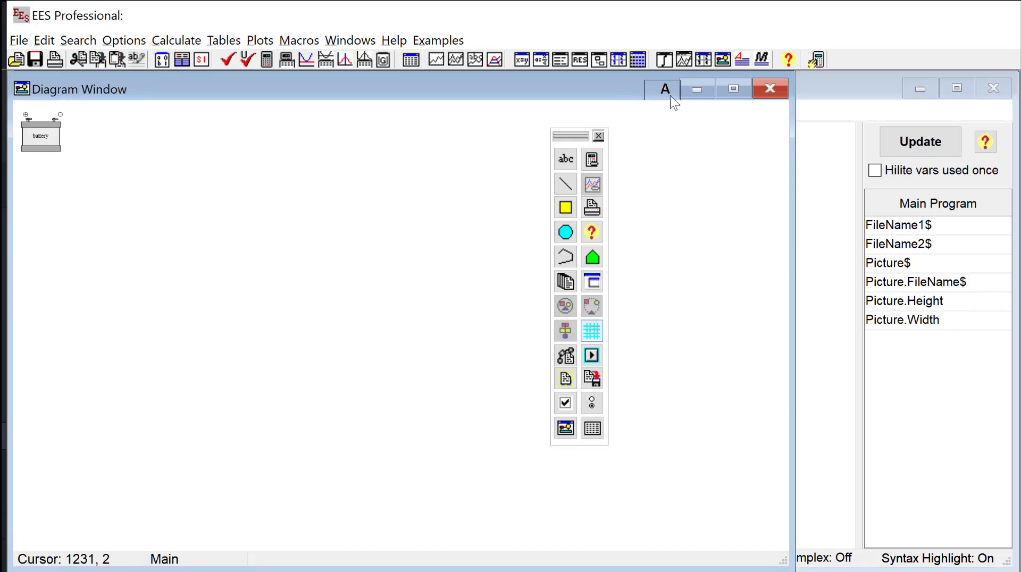
{"action": "left_click", "coordinate": [565, 158]}
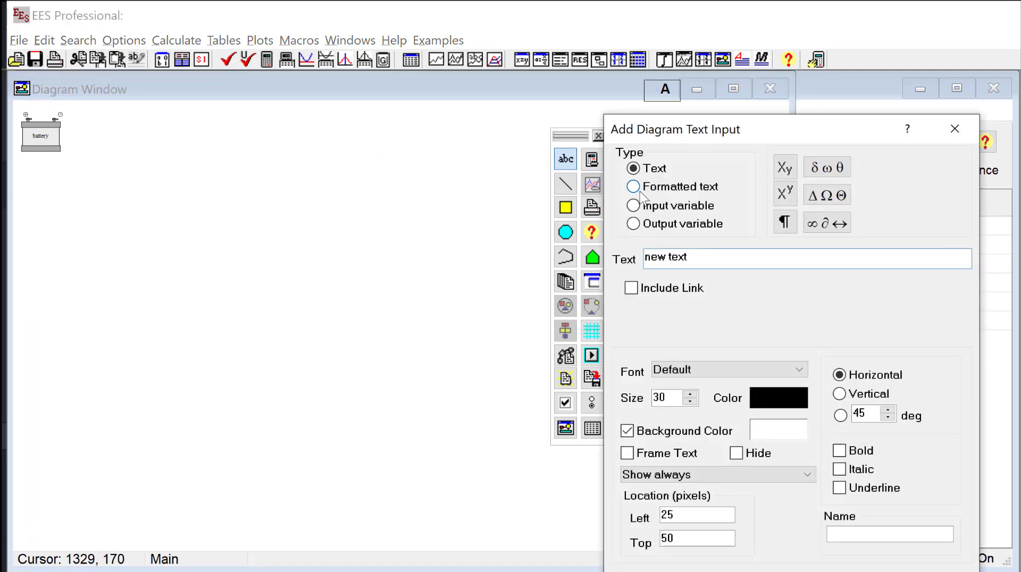
{"action": "left_click", "coordinate": [844, 195]}
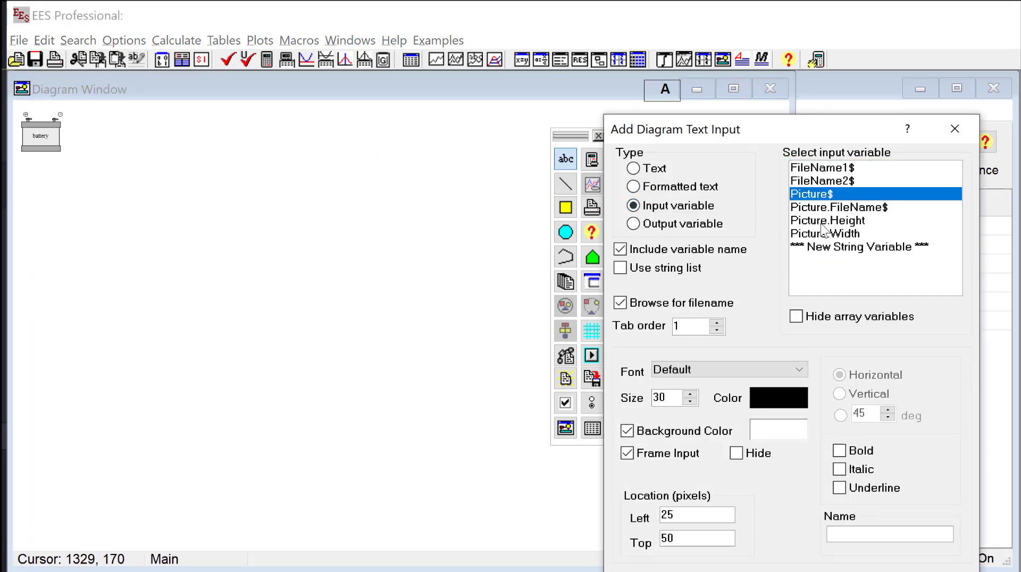
{"action": "left_click", "coordinate": [649, 272]}
{"action": "left_click", "coordinate": [739, 267]}
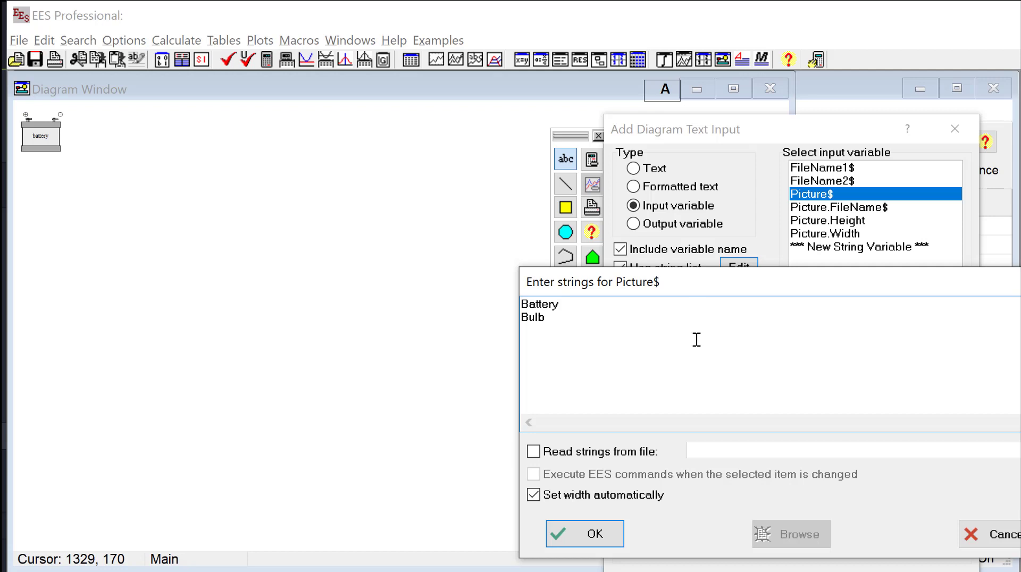
{"action": "left_click", "coordinate": [596, 534]}
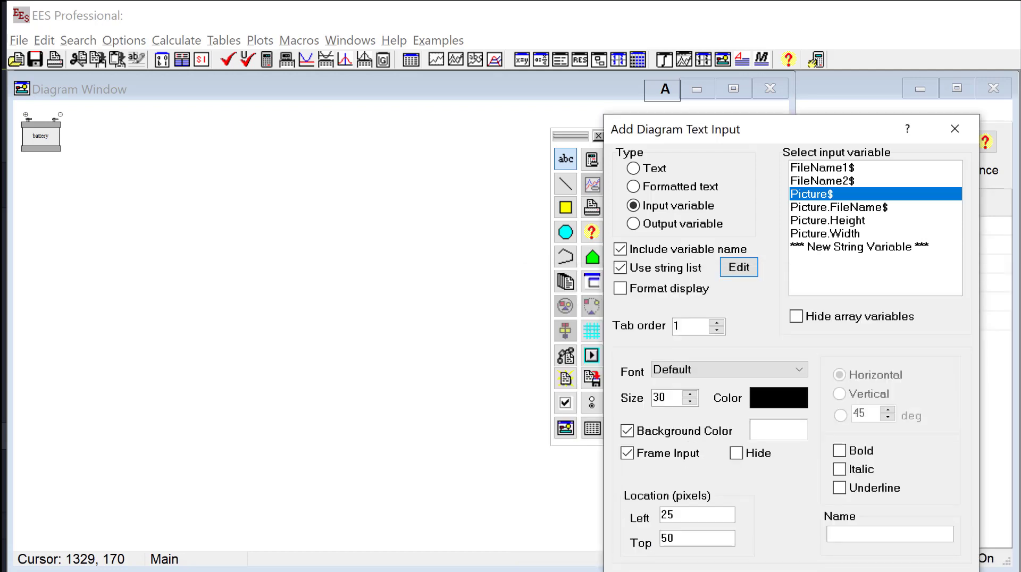
{"action": "key", "text": "Return"}
Add a Calculate button and arrange it above the Picture$ drop-down at the top centre
{"action": "left_click", "coordinate": [591, 159]}
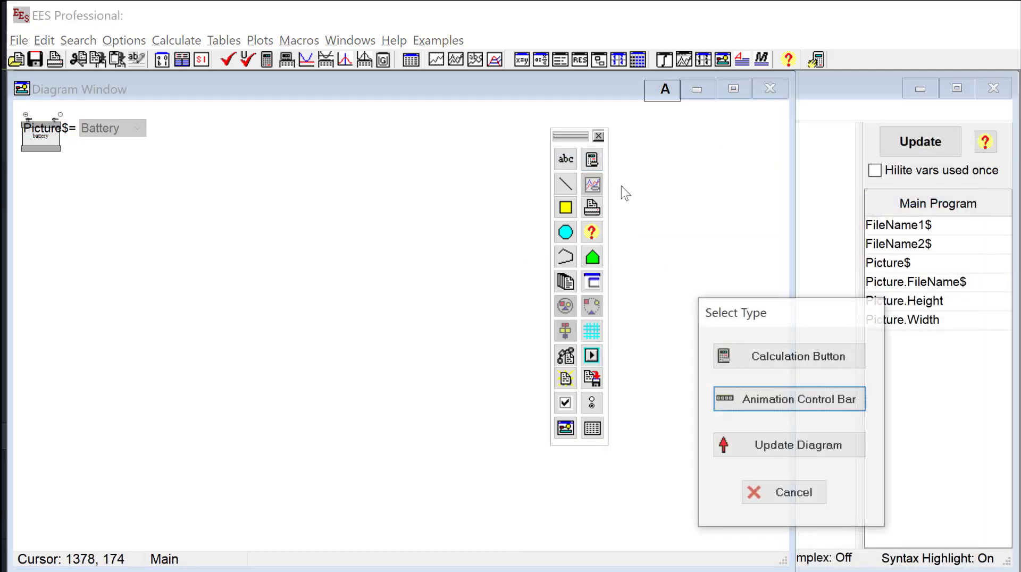
{"action": "left_click", "coordinate": [790, 356]}
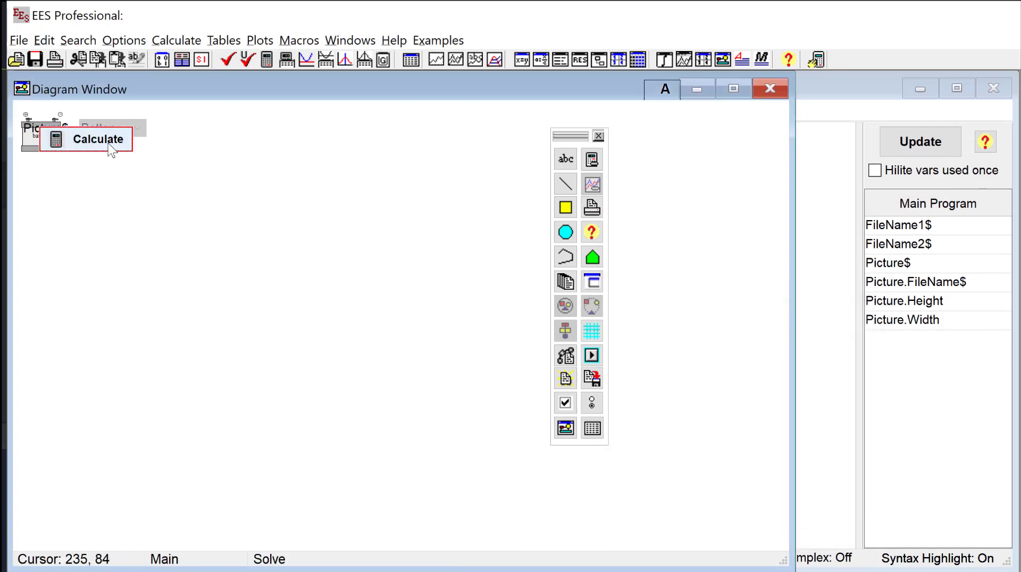
{"action": "left_click_drag", "start_coordinate": [112, 151], "coordinate": [393, 133]}
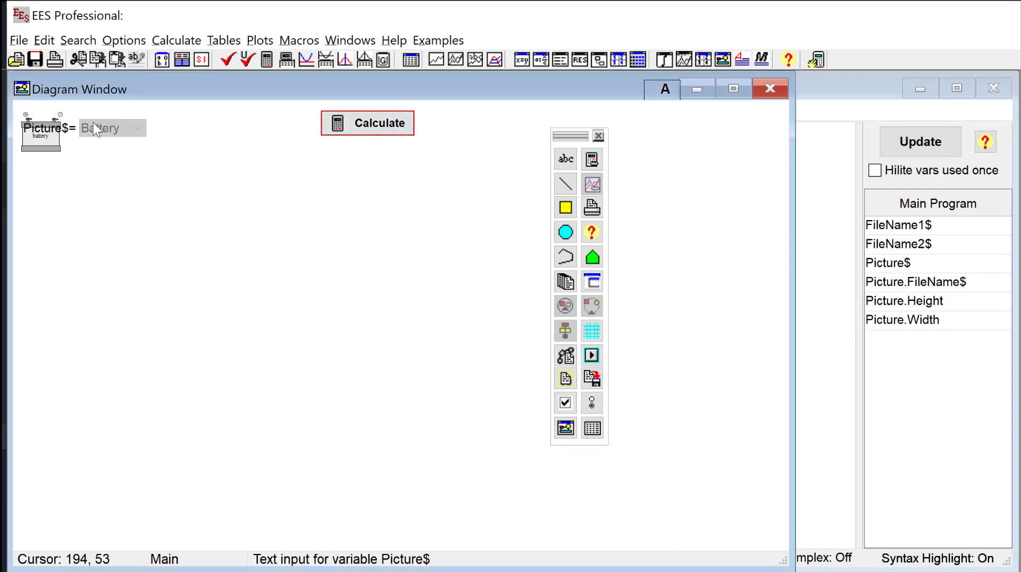
{"action": "left_click_drag", "start_coordinate": [96, 129], "coordinate": [376, 160]}
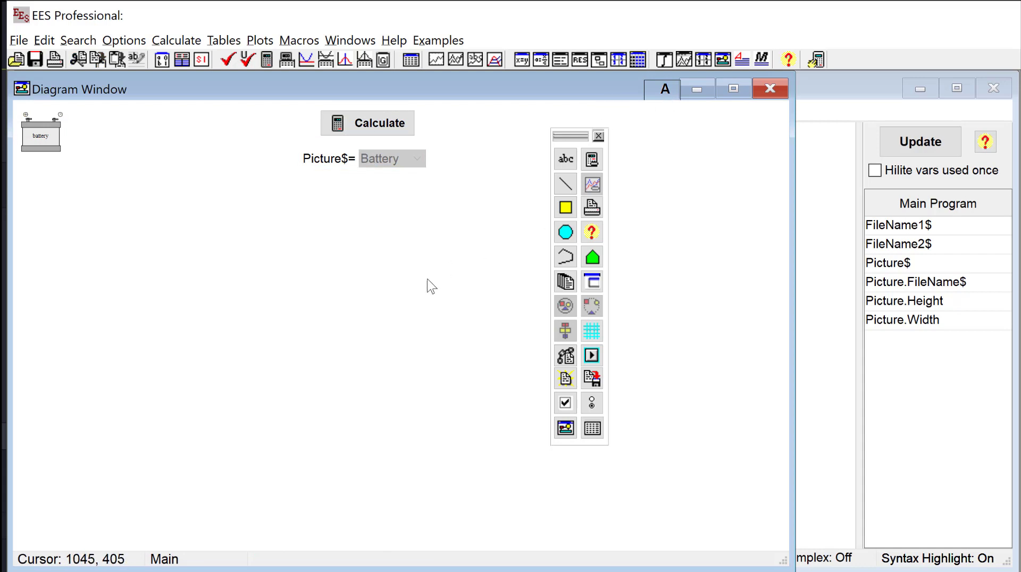
Switch the diagram to run mode, choose Bulb and calculate to show the bulb
{"action": "key", "text": "ctrl+e"}
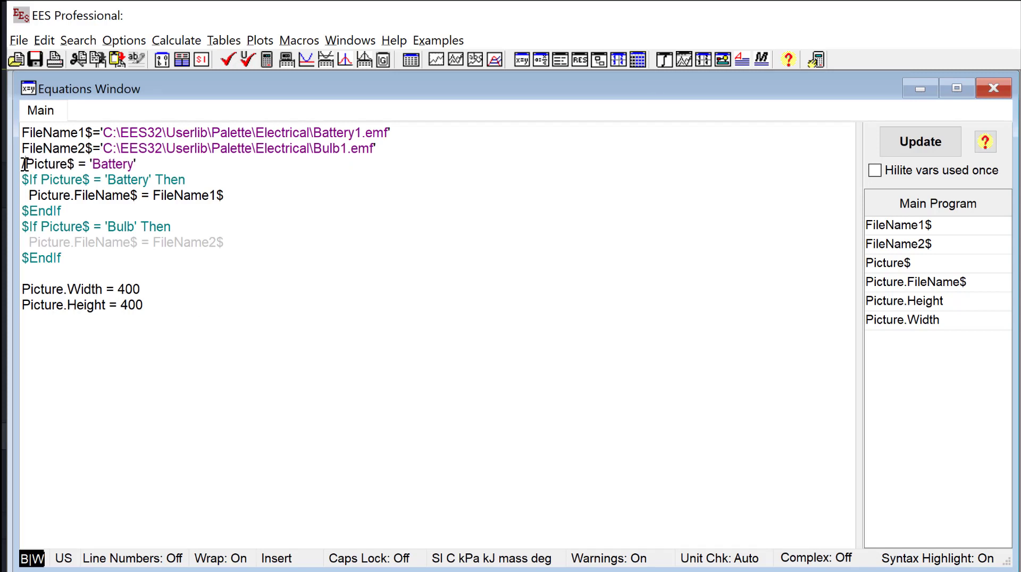
{"action": "key", "text": "ctrl+d"}
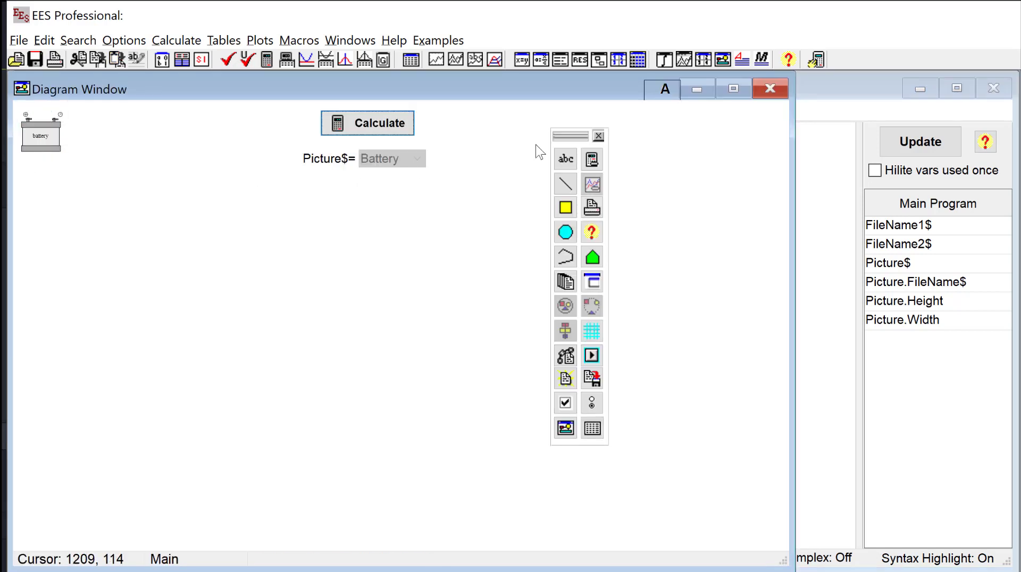
{"action": "left_click", "coordinate": [665, 88]}
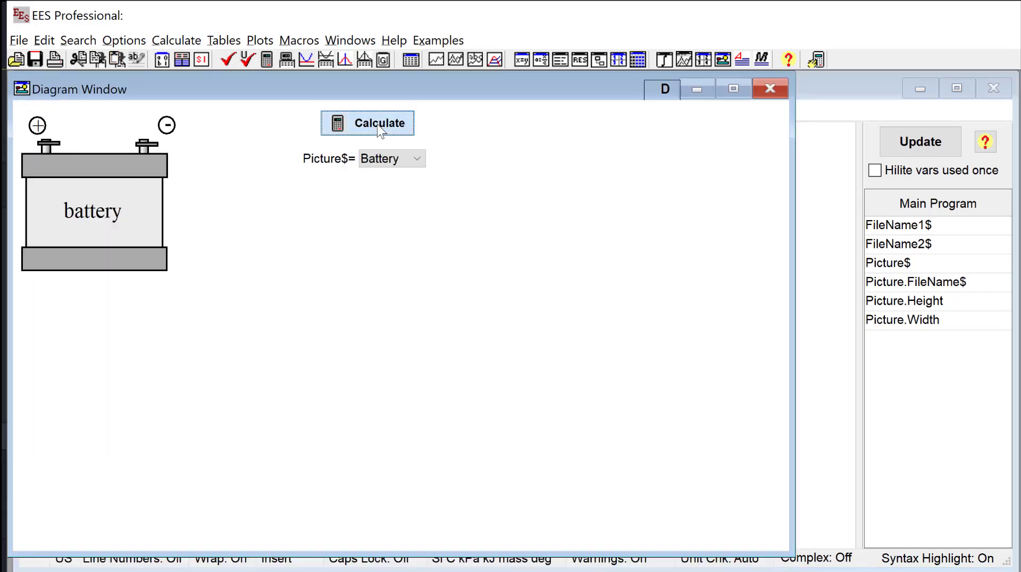
{"action": "left_click", "coordinate": [388, 158]}
{"action": "left_click", "coordinate": [372, 187]}
{"action": "left_click", "coordinate": [379, 138]}
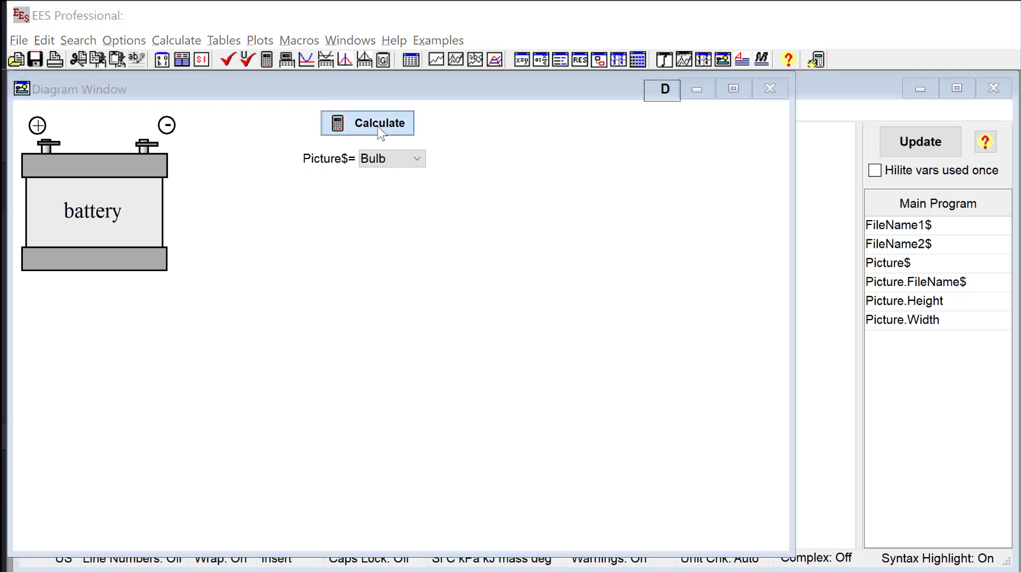
Set Picture$ back to Battery and recalculate to restore the battery picture
{"action": "left_click", "coordinate": [378, 158]}
{"action": "left_click", "coordinate": [382, 187]}
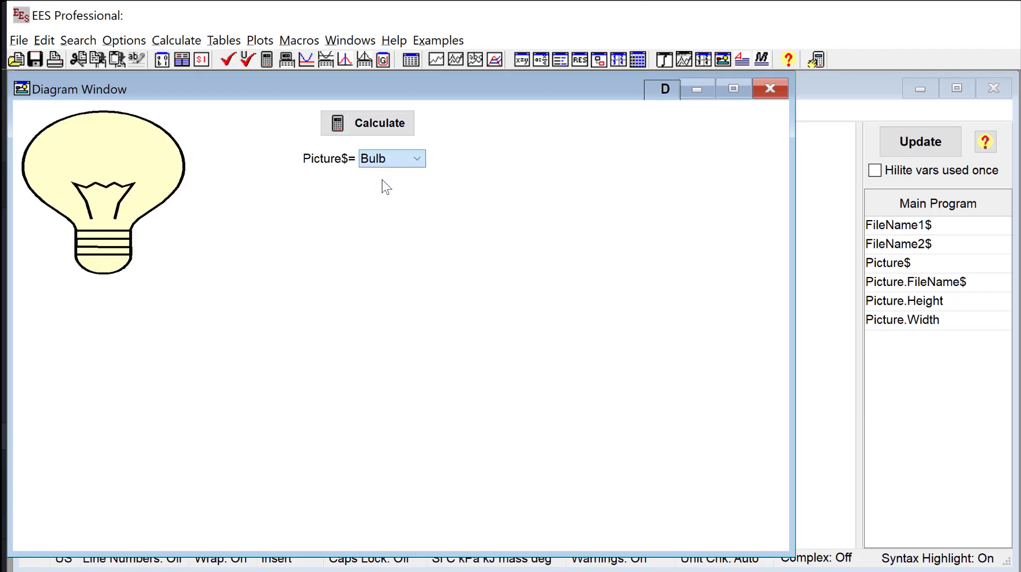
{"action": "key", "text": "Up"}
{"action": "key", "text": "Return"}
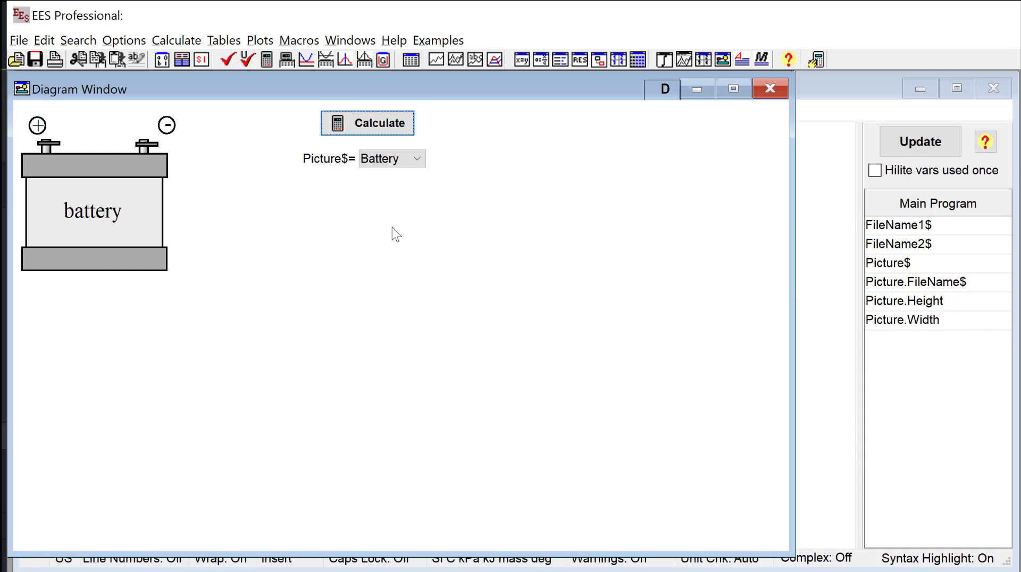